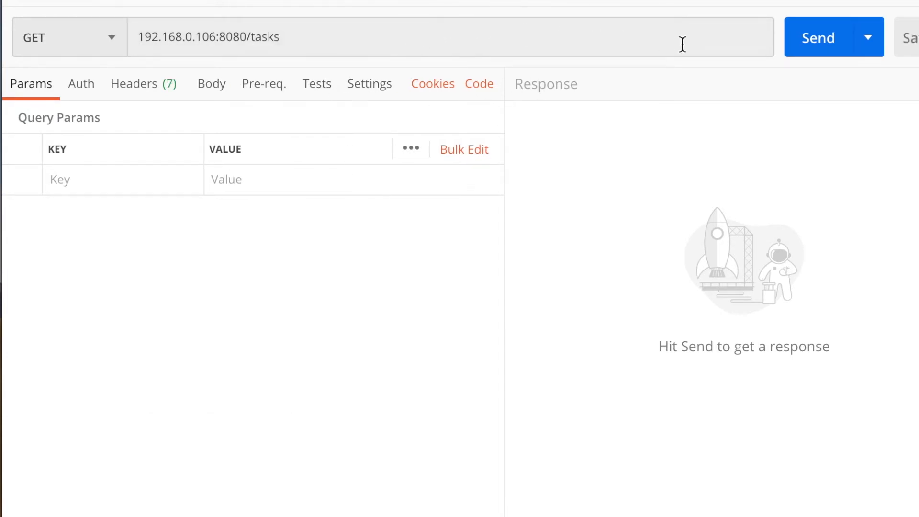
Send the GET request to 192.168.0.106:8080/tasks and read through the returned task list.
{"action": "left_click", "coordinate": [814, 49]}
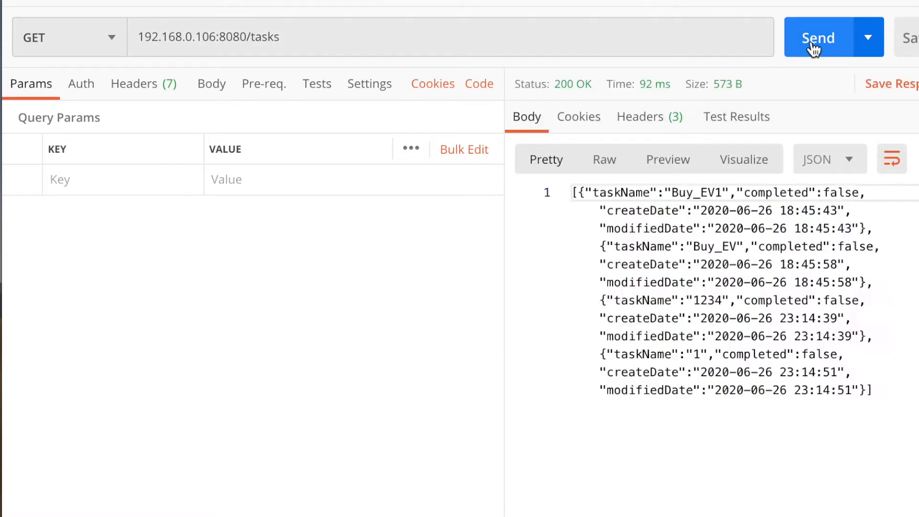
{"action": "scroll", "coordinate": [775, 328], "scroll_direction": "down", "scroll_amount": 2}
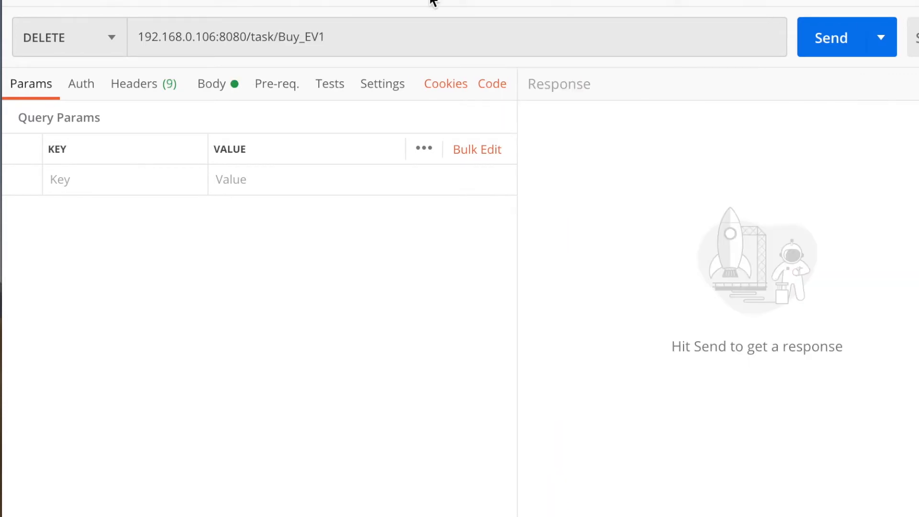
Send the DELETE request for task Buy_EV1 and resend the GET request for all tasks to check the list.
{"action": "left_click_drag", "start_coordinate": [345, 37], "coordinate": [272, 36]}
{"action": "left_click", "coordinate": [360, 38]}
{"action": "left_click", "coordinate": [828, 40]}
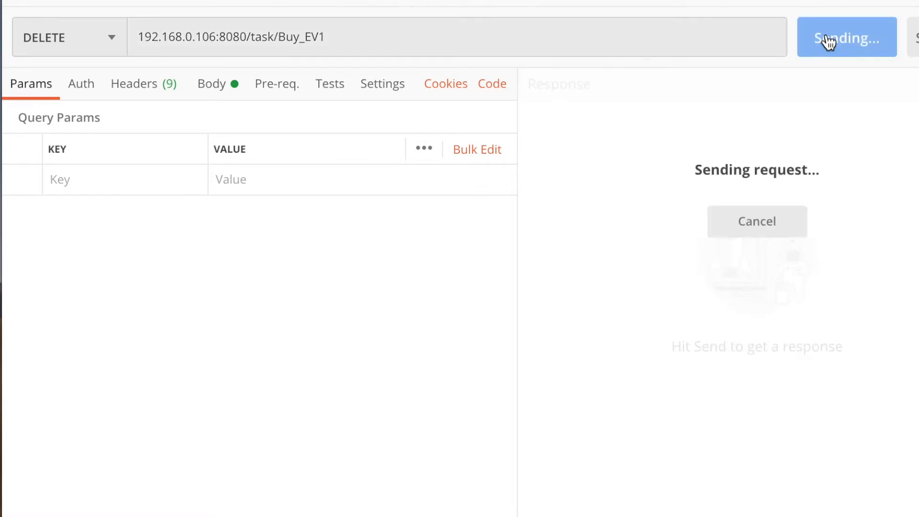
{"action": "left_click", "coordinate": [797, 257]}
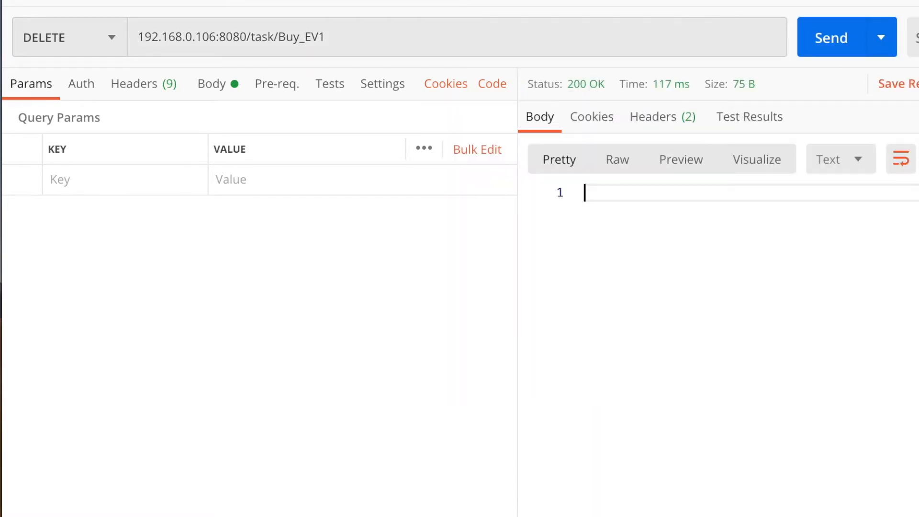
{"action": "left_click", "coordinate": [472, 2]}
{"action": "left_click", "coordinate": [816, 41]}
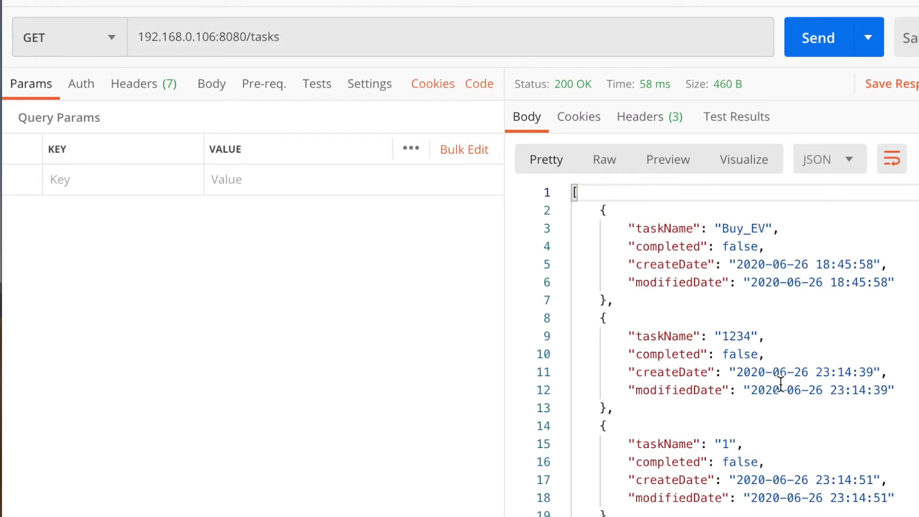
Open the POST request to 192.168.0.106:8080/task and examine its JSON body with the taskName field.
{"action": "left_click", "coordinate": [536, 2]}
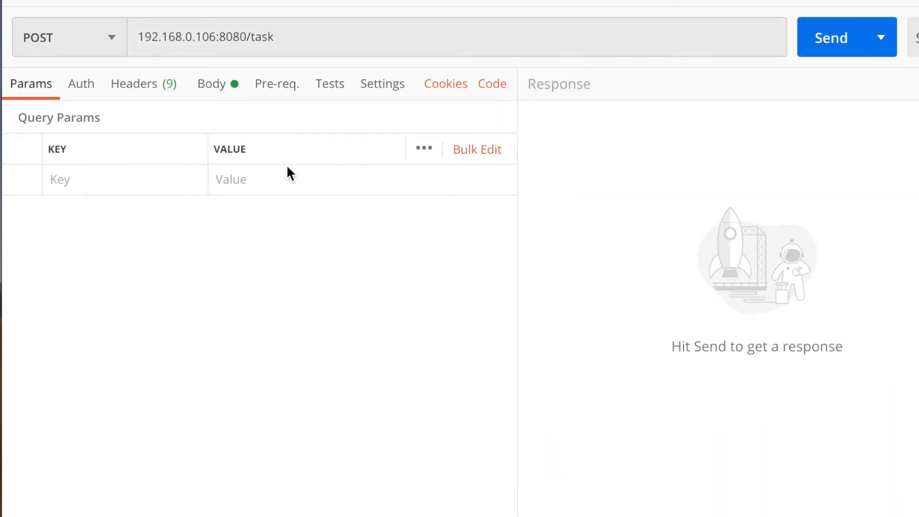
{"action": "left_click", "coordinate": [313, 33]}
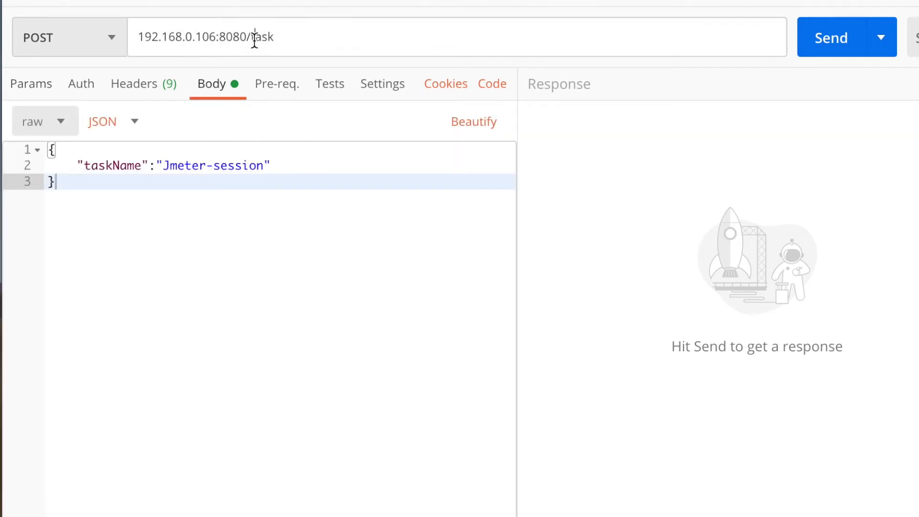
{"action": "left_click", "coordinate": [119, 165]}
{"action": "left_click", "coordinate": [163, 165]}
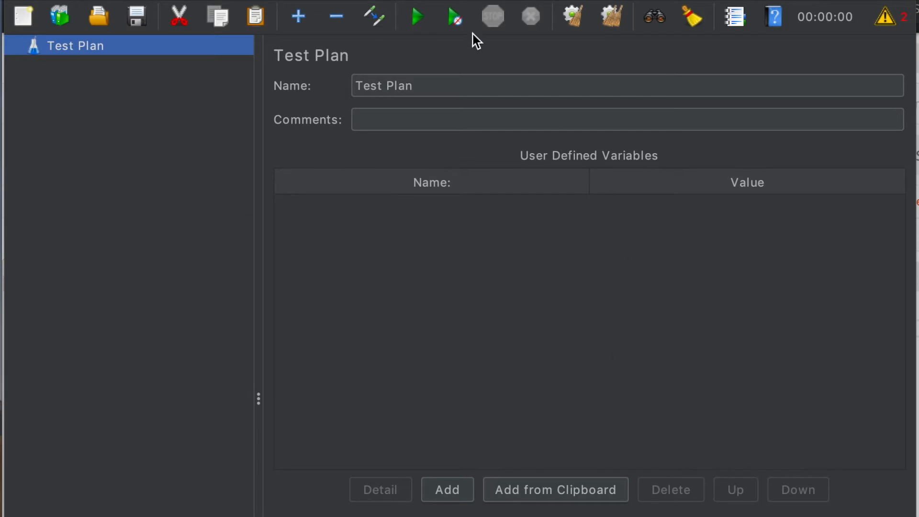
Rename the test plan as Todo-Service.
{"action": "triple_click", "coordinate": [429, 84]}
{"action": "type", "text": "Todo-Service"}
{"action": "left_click", "coordinate": [79, 52]}
Add a thread group to the Todo-Service test plan and name it Todo-Users.
{"action": "right_click", "coordinate": [78, 53]}
{"action": "mouse_move", "coordinate": [98, 62]}
{"action": "mouse_move", "coordinate": [338, 62]}
{"action": "left_click", "coordinate": [478, 63]}
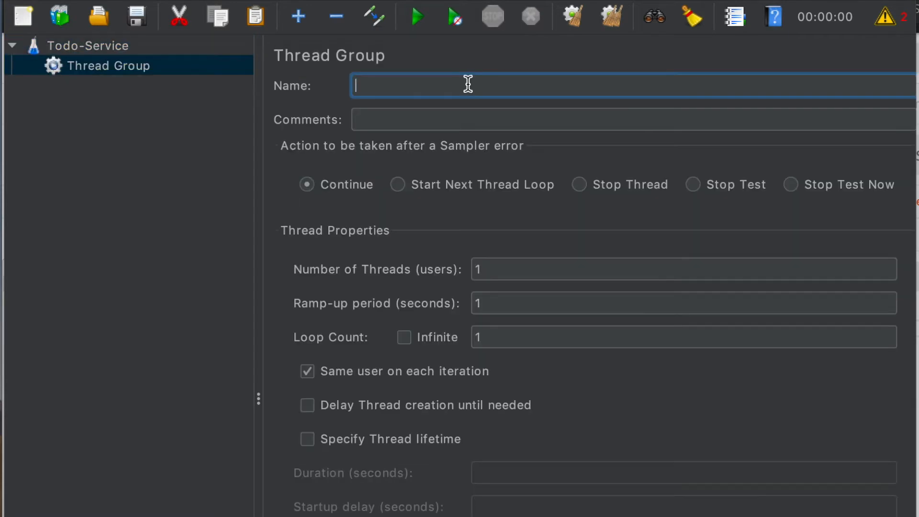
{"action": "type", "text": "Todo-Users"}
{"action": "key", "text": "Tab"}
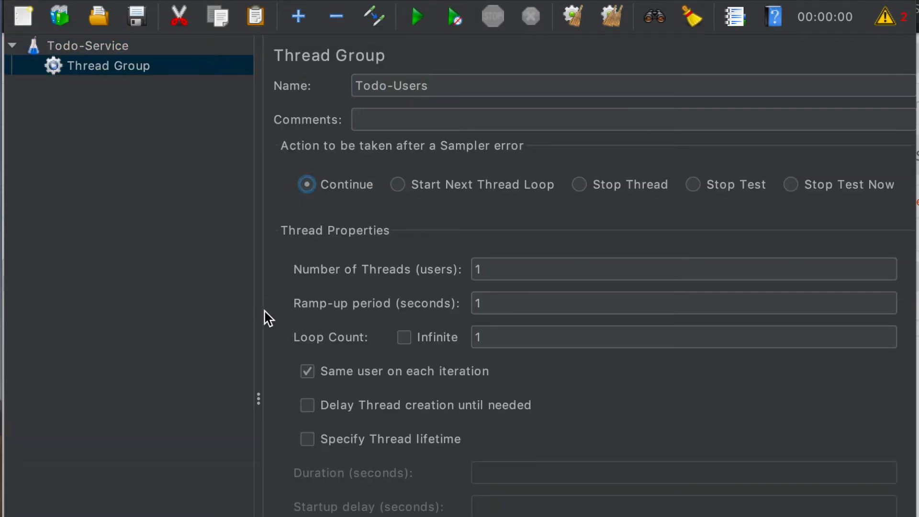
Try 10 threads with a 10-second ramp-up period in the thread group, and restore threads, ramp-up and loop count to 1.
{"action": "double_click", "coordinate": [499, 271]}
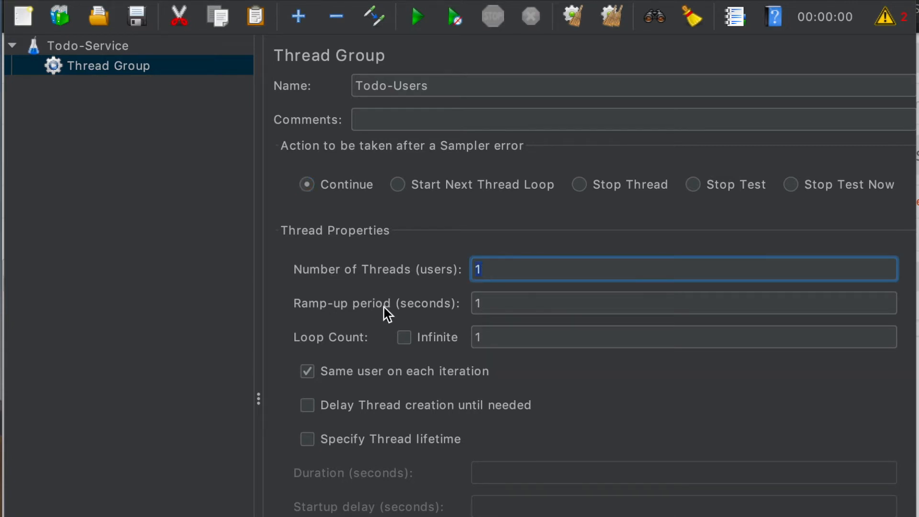
{"action": "left_click", "coordinate": [496, 303]}
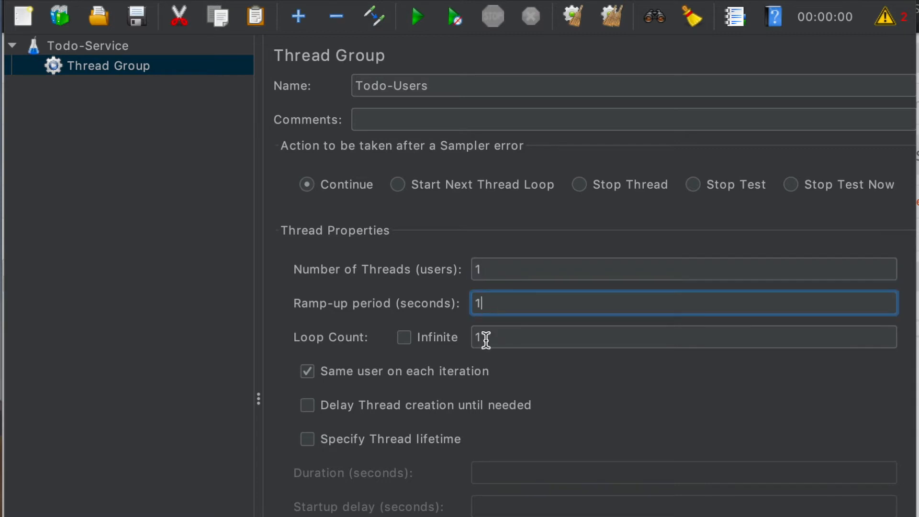
{"action": "double_click", "coordinate": [504, 338]}
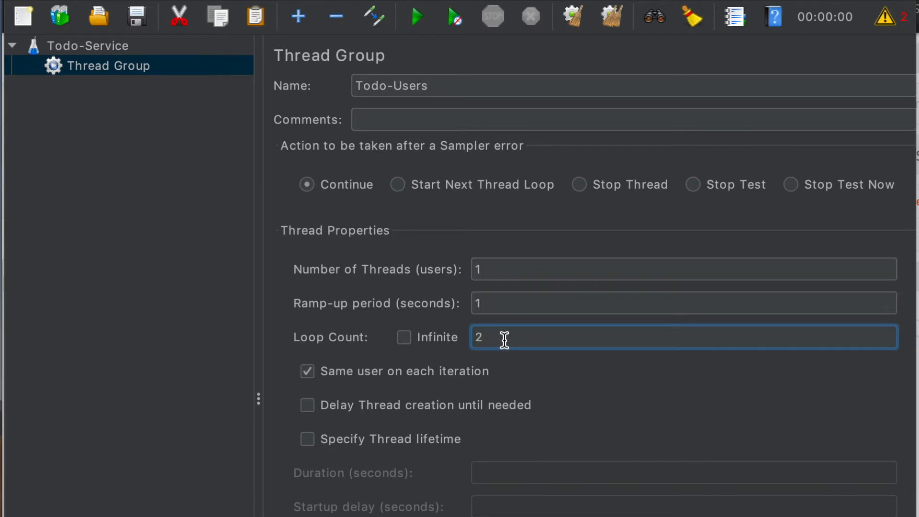
{"action": "left_click", "coordinate": [526, 270]}
{"action": "type", "text": "0"}
{"action": "key", "text": "Tab"}
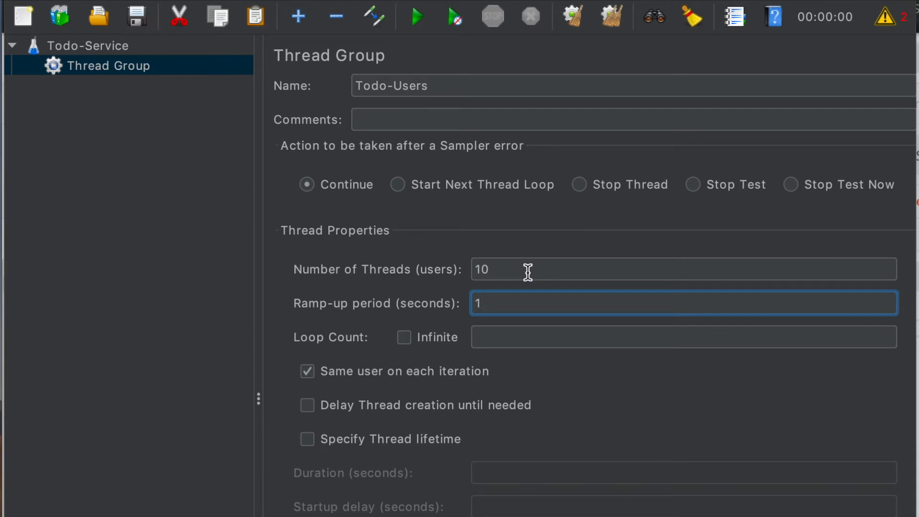
{"action": "left_click", "coordinate": [489, 340]}
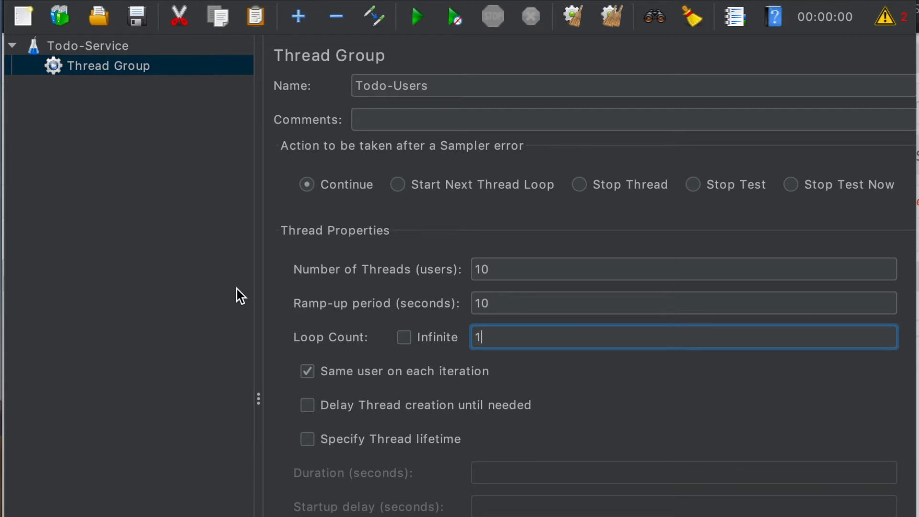
{"action": "double_click", "coordinate": [576, 261]}
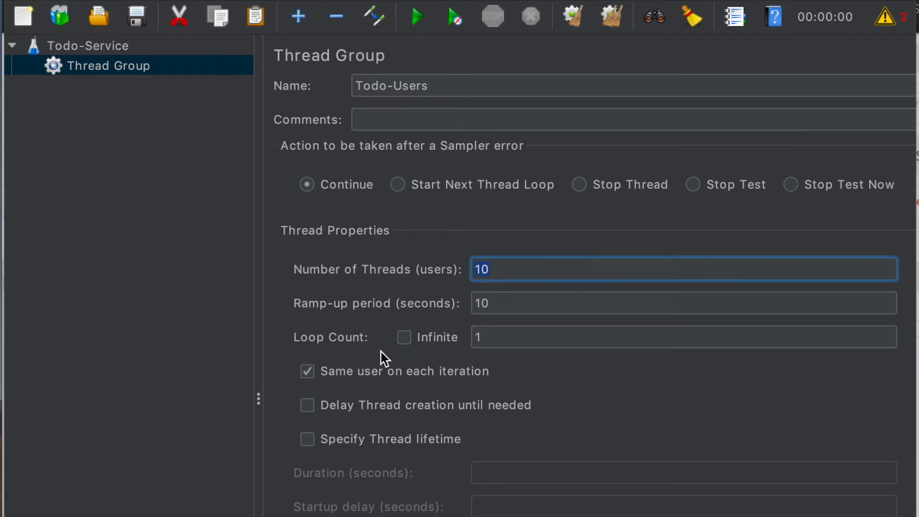
{"action": "left_click", "coordinate": [513, 336]}
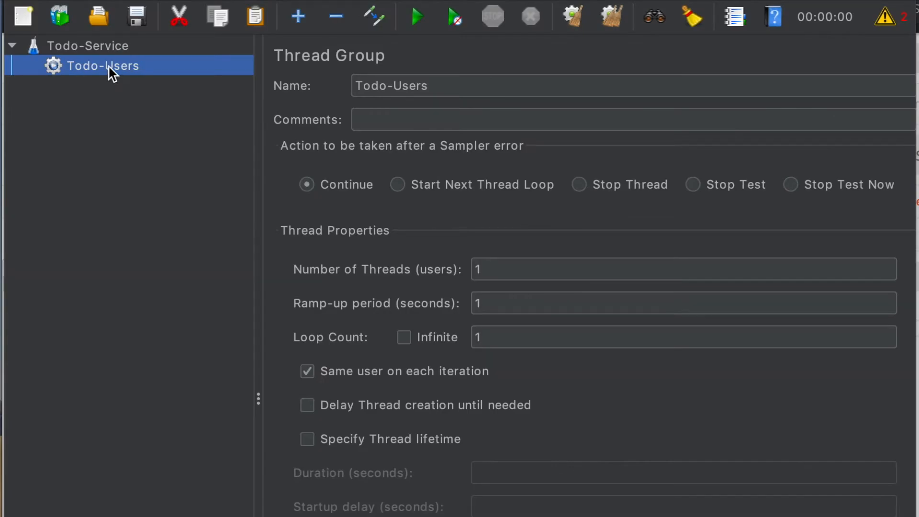
Add an HTTP Request Defaults config element to the Todo-Users thread group.
{"action": "right_click", "coordinate": [111, 74]}
{"action": "mouse_move", "coordinate": [154, 81]}
{"action": "mouse_move", "coordinate": [412, 83]}
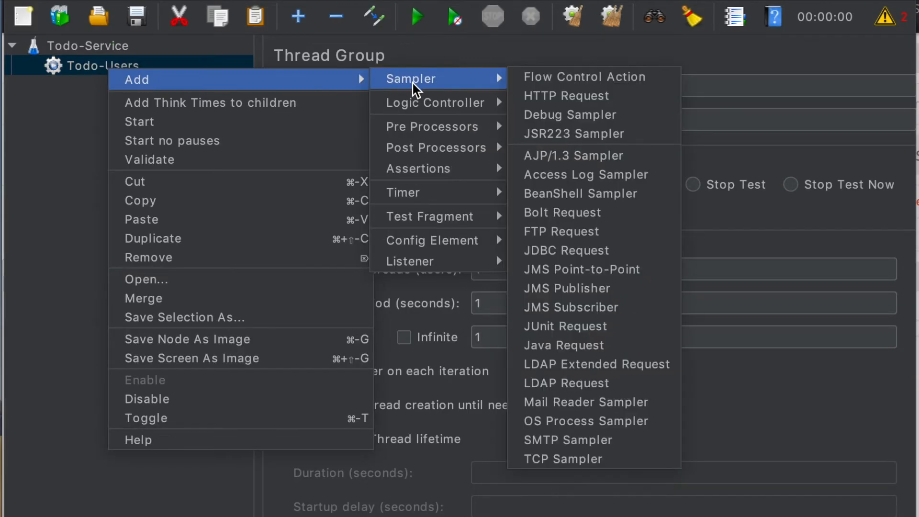
{"action": "mouse_move", "coordinate": [432, 244]}
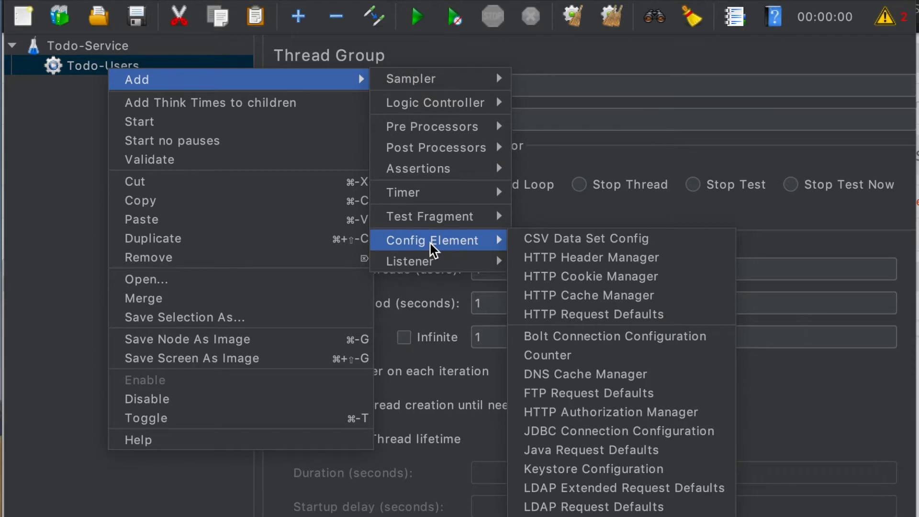
{"action": "left_click", "coordinate": [580, 315]}
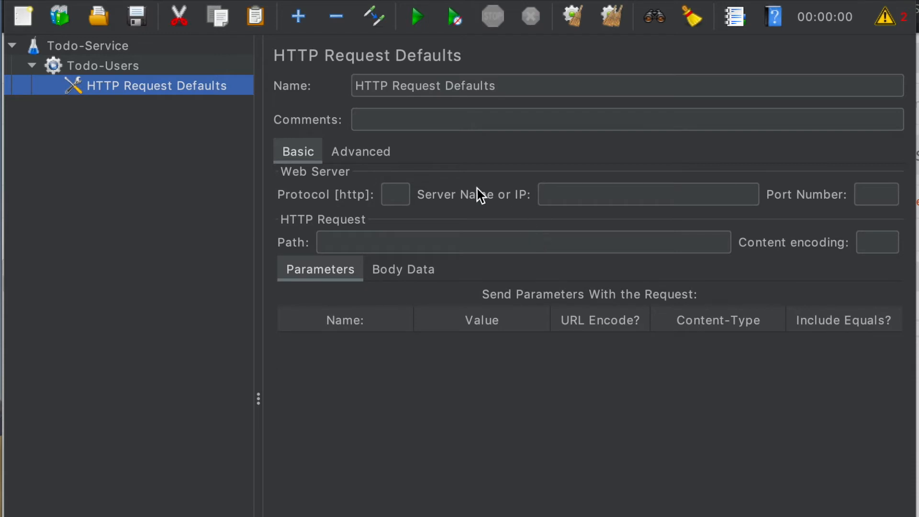
Examine the basic and advanced settings of HTTP Request Defaults, including timeouts and proxy server fields.
{"action": "left_click", "coordinate": [584, 196]}
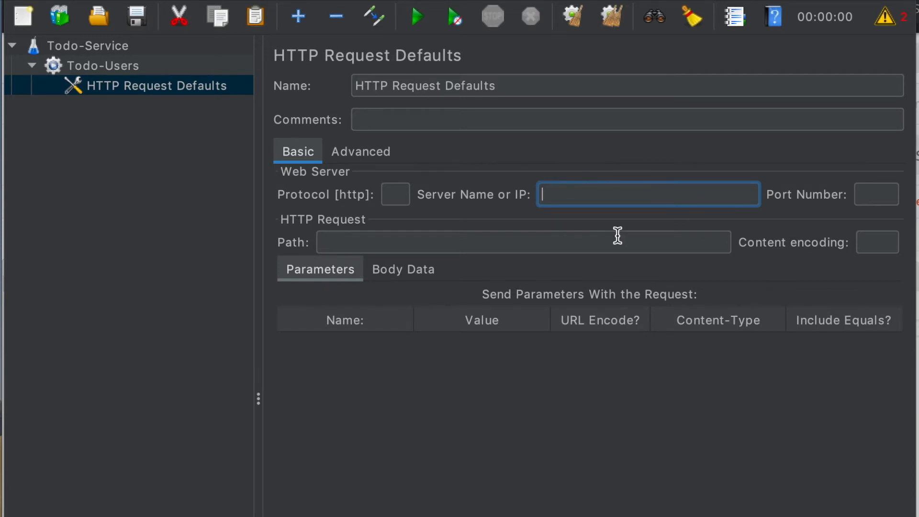
{"action": "left_click", "coordinate": [364, 152]}
{"action": "left_click", "coordinate": [672, 355]}
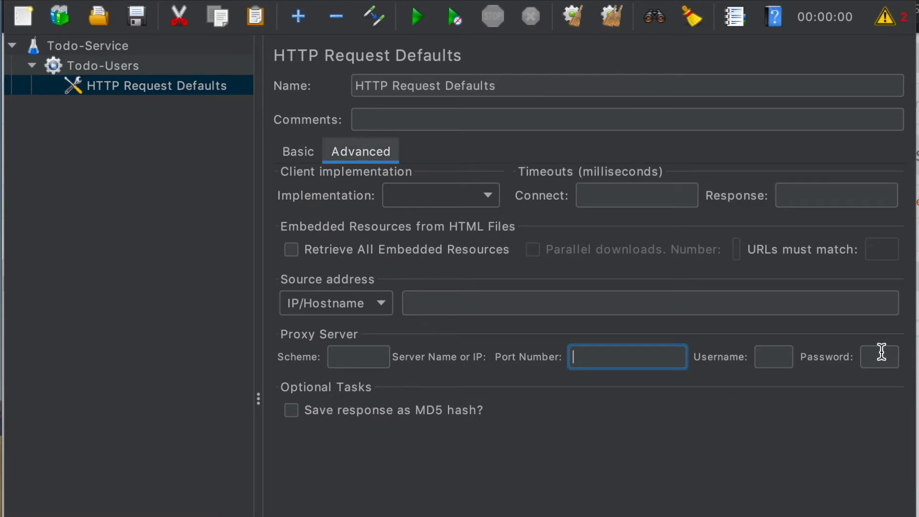
{"action": "left_click", "coordinate": [624, 263]}
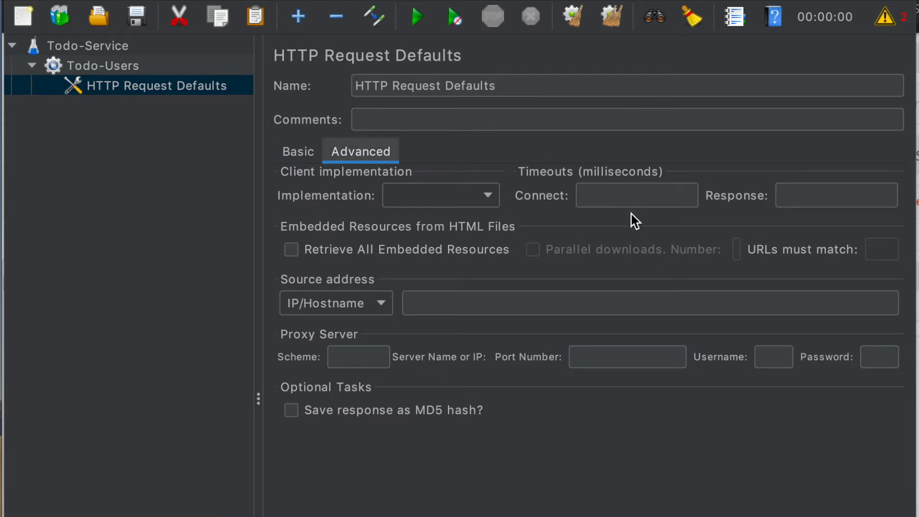
{"action": "left_click", "coordinate": [318, 153]}
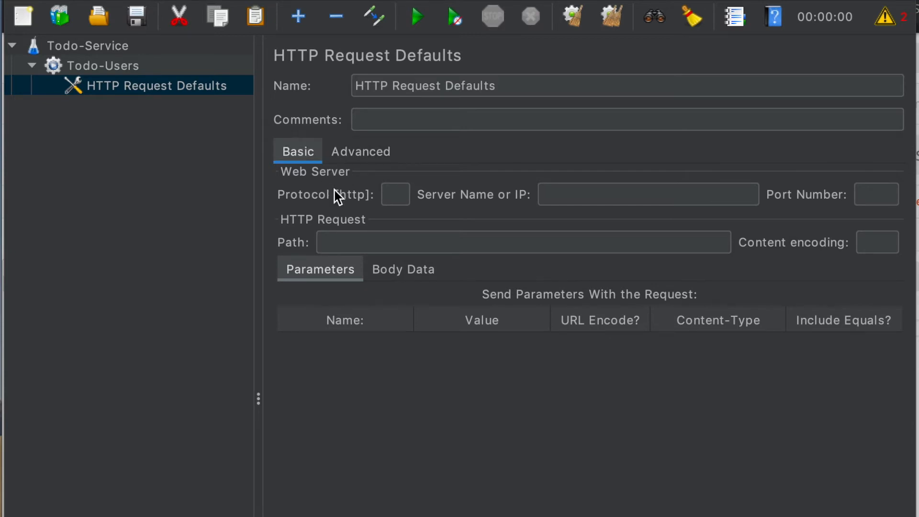
Set the default server to 192.168.0.106 and the port number to 8080, checking the address against the Postman request.
{"action": "key", "text": "super+Tab"}
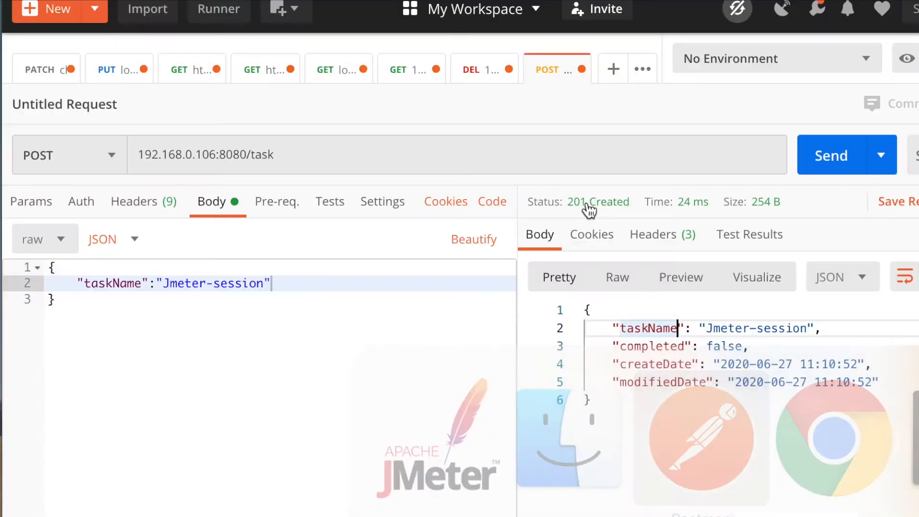
{"action": "key", "text": "super+Tab"}
{"action": "left_click", "coordinate": [581, 200]}
{"action": "type", "text": "192.168.0.106"}
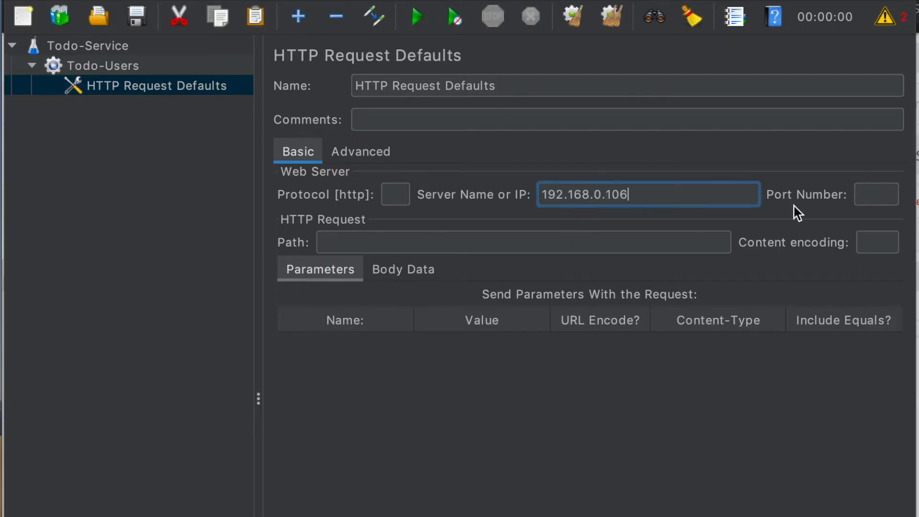
{"action": "left_click", "coordinate": [876, 197]}
{"action": "type", "text": "8080"}
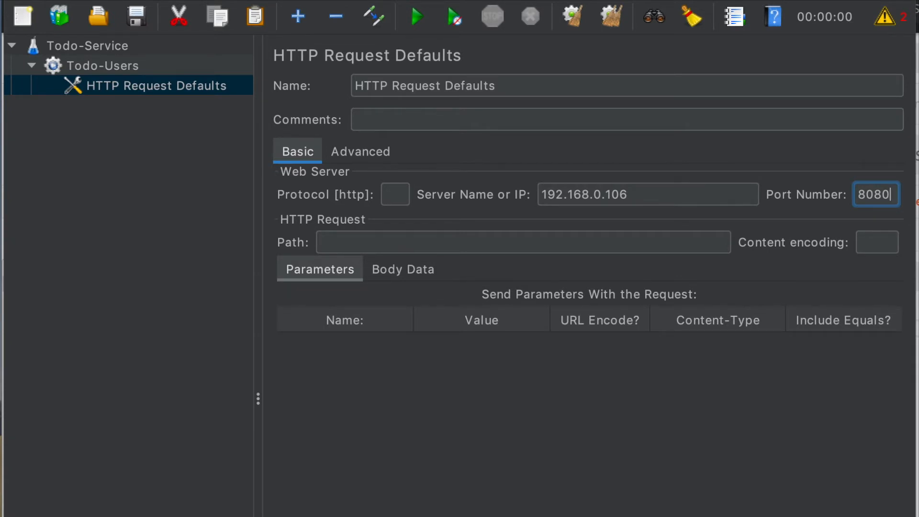
Switch to Postman and change the DELETE request's URL to target the first listed task, 192.168.0.106:8080/task/Buy_EV.
{"action": "key", "text": "super+Tab"}
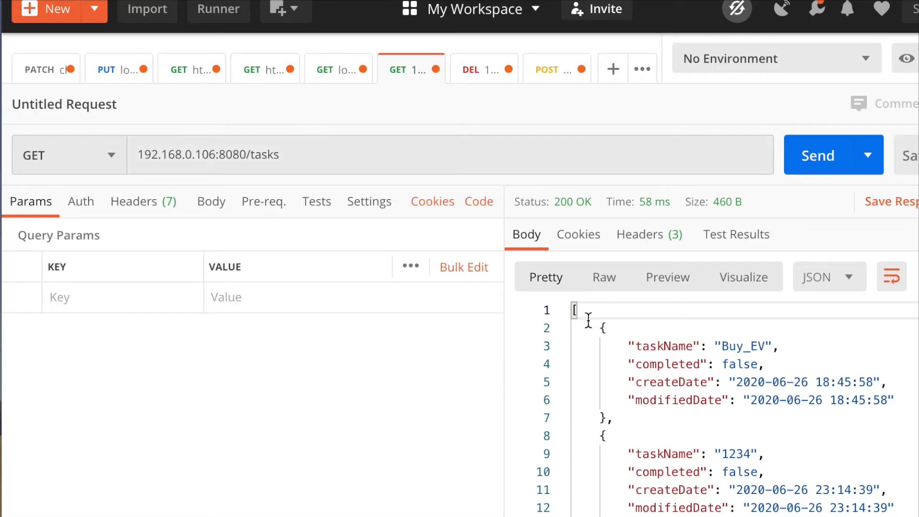
{"action": "double_click", "coordinate": [728, 346]}
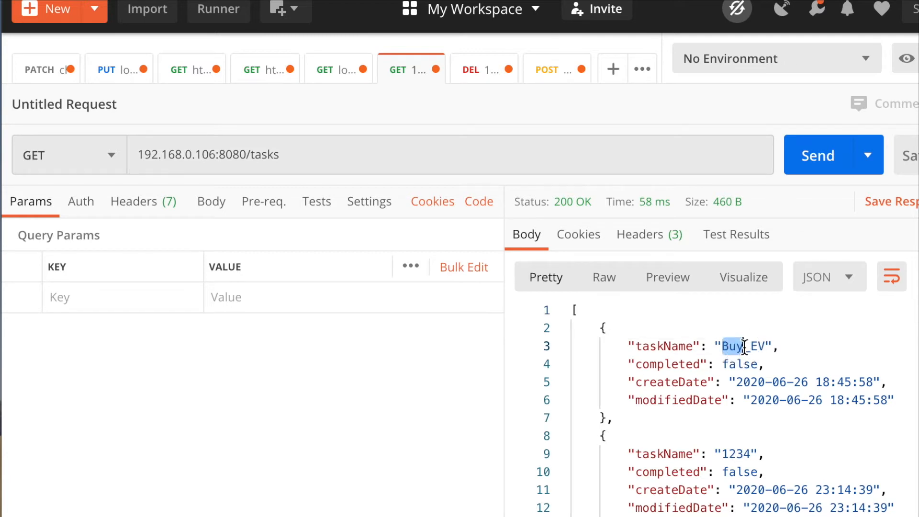
{"action": "left_click_drag", "start_coordinate": [722, 348], "coordinate": [765, 348]}
{"action": "left_click", "coordinate": [765, 348]}
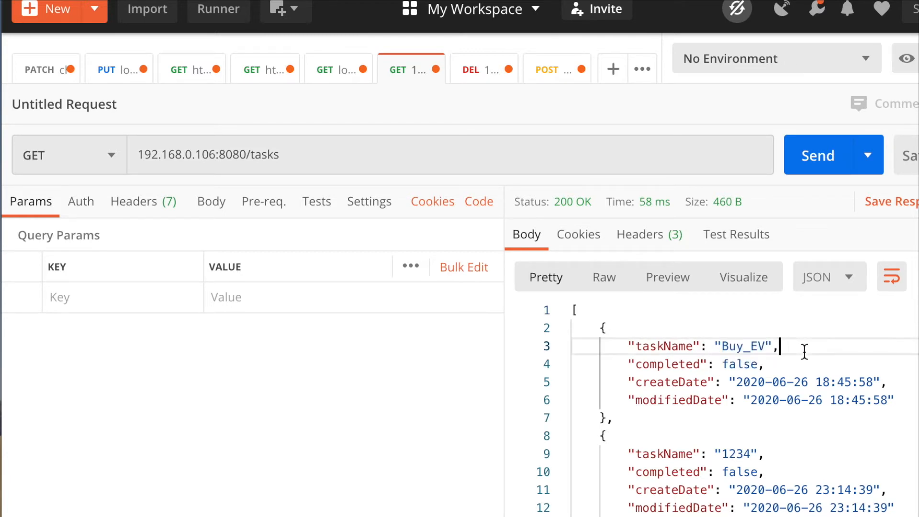
{"action": "left_click", "coordinate": [480, 73]}
{"action": "left_click", "coordinate": [402, 171]}
{"action": "key", "text": "BackSpace"}
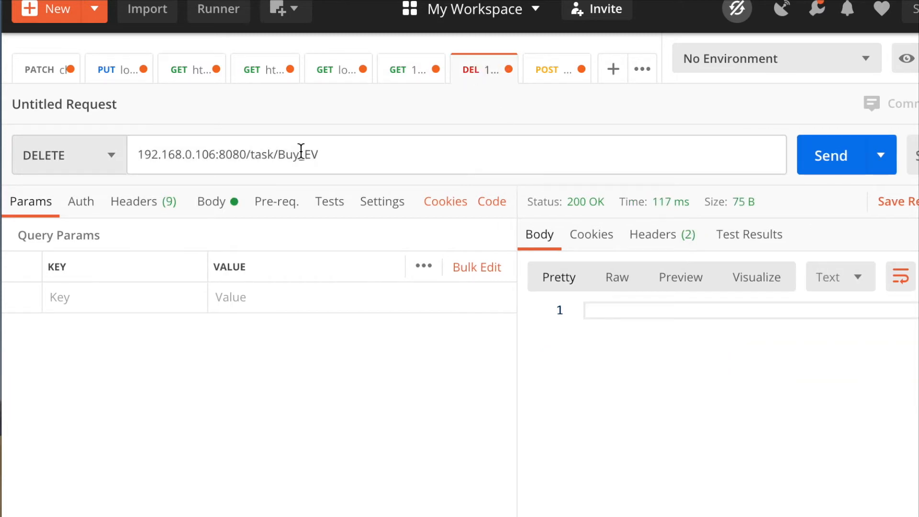
{"action": "left_click_drag", "start_coordinate": [279, 154], "coordinate": [339, 153]}
Review the GET tasks request and the taskName field in the POST request's body.
{"action": "left_click", "coordinate": [397, 72]}
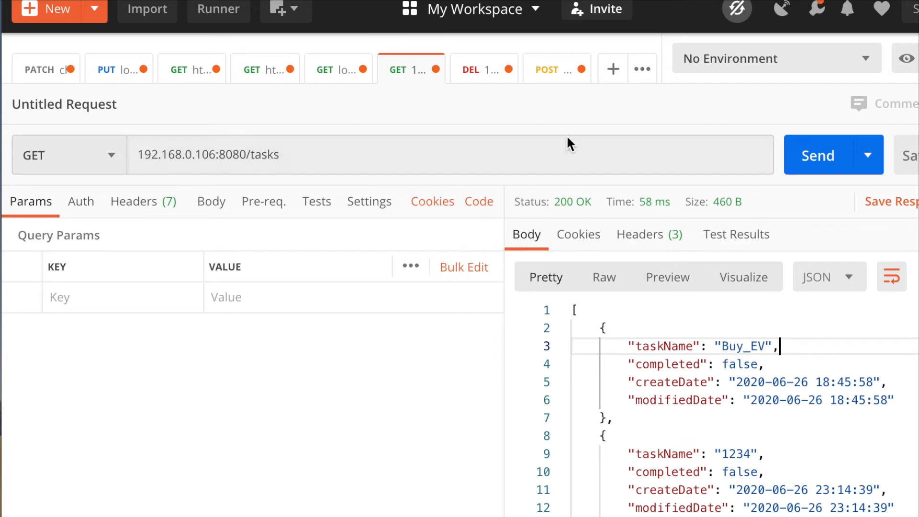
{"action": "left_click", "coordinate": [554, 72]}
{"action": "left_click", "coordinate": [106, 283]}
{"action": "left_click", "coordinate": [398, 70]}
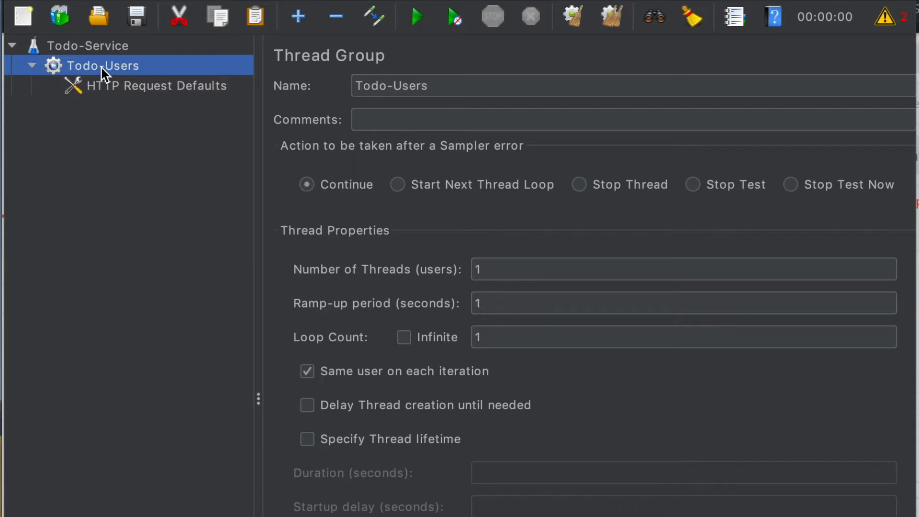
Add an HTTP Request sampler to the Todo-Users thread group and name it Get-Tasks.
{"action": "right_click", "coordinate": [102, 67]}
{"action": "mouse_move", "coordinate": [148, 85]}
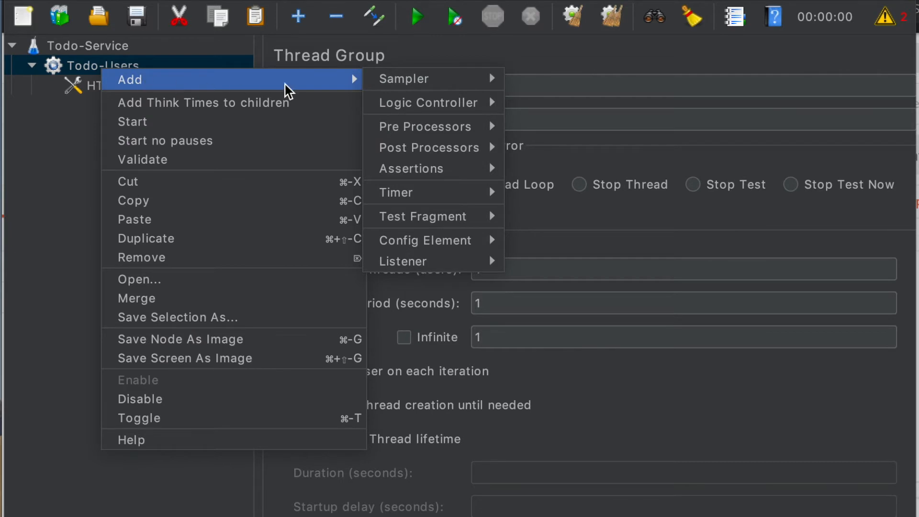
{"action": "mouse_move", "coordinate": [412, 80]}
{"action": "left_click", "coordinate": [560, 96]}
{"action": "double_click", "coordinate": [543, 85]}
{"action": "triple_click", "coordinate": [543, 86]}
{"action": "key", "text": "BackSpace"}
{"action": "type", "text": "Get-Tasks"}
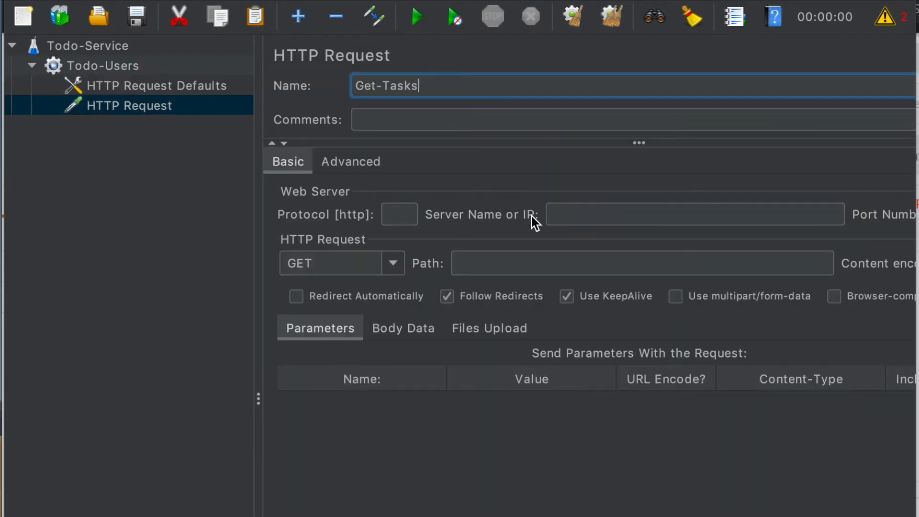
Check the HTTP Request Defaults, set the Get-Tasks request's path to /tasks and save the test plan.
{"action": "left_click", "coordinate": [162, 85]}
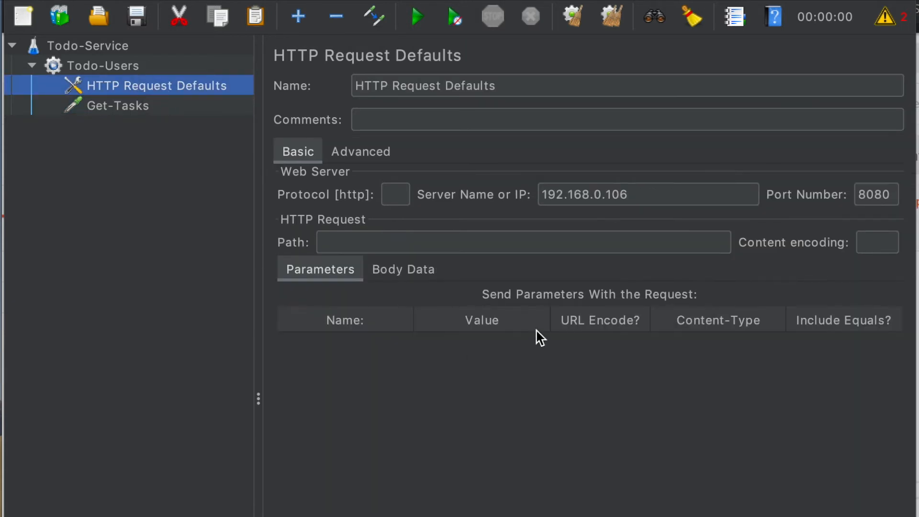
{"action": "left_click", "coordinate": [158, 109]}
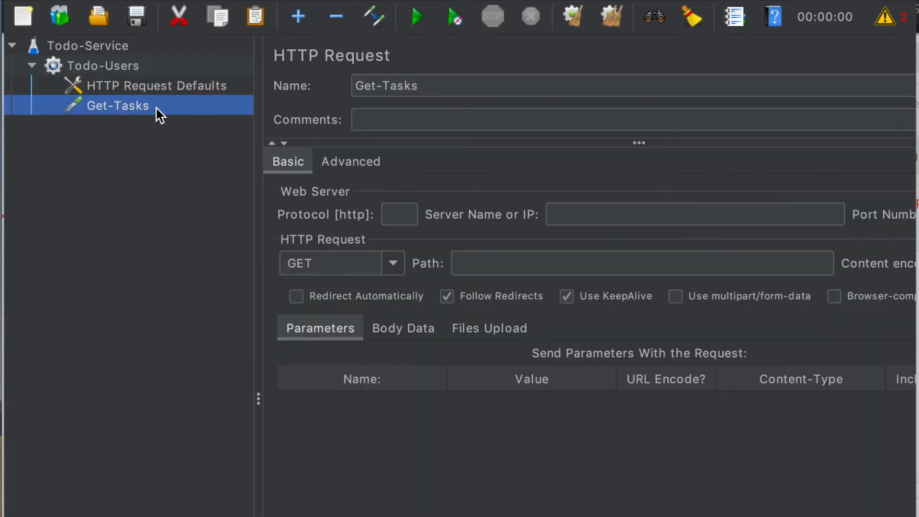
{"action": "left_click", "coordinate": [485, 263]}
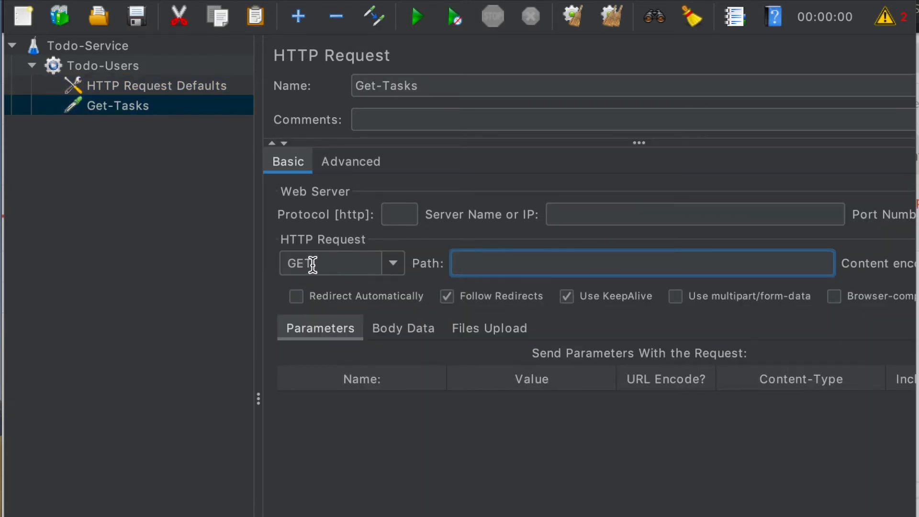
{"action": "type", "text": "/tasks"}
{"action": "left_click", "coordinate": [417, 17]}
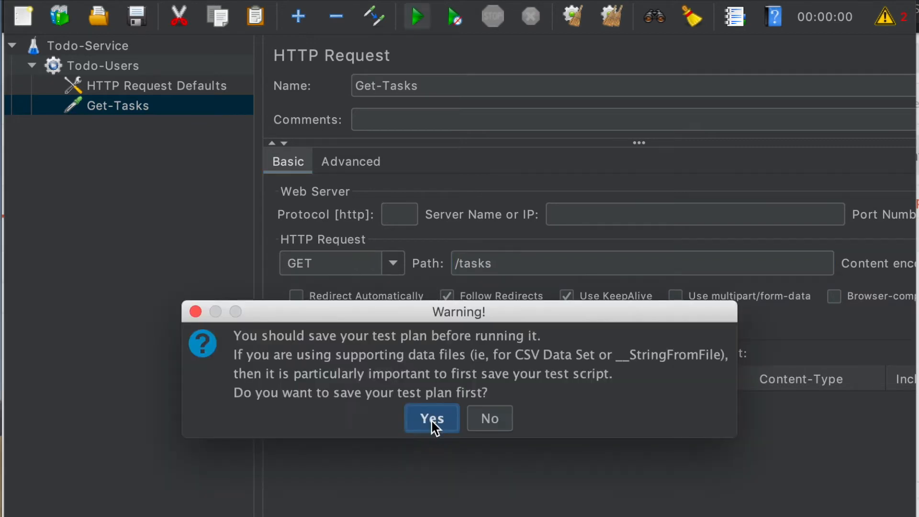
{"action": "left_click", "coordinate": [432, 419]}
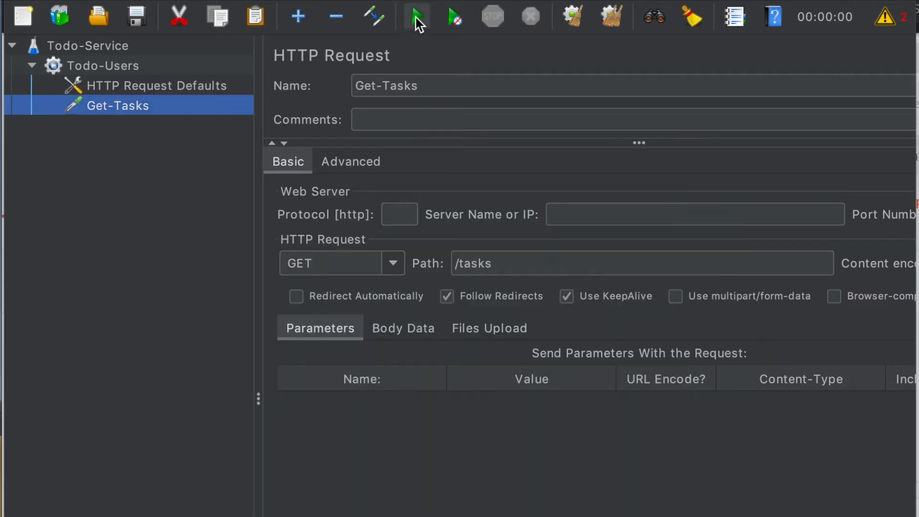
Add a View Results Tree listener to the Todo-Users thread group.
{"action": "right_click", "coordinate": [117, 64]}
{"action": "mouse_move", "coordinate": [374, 77]}
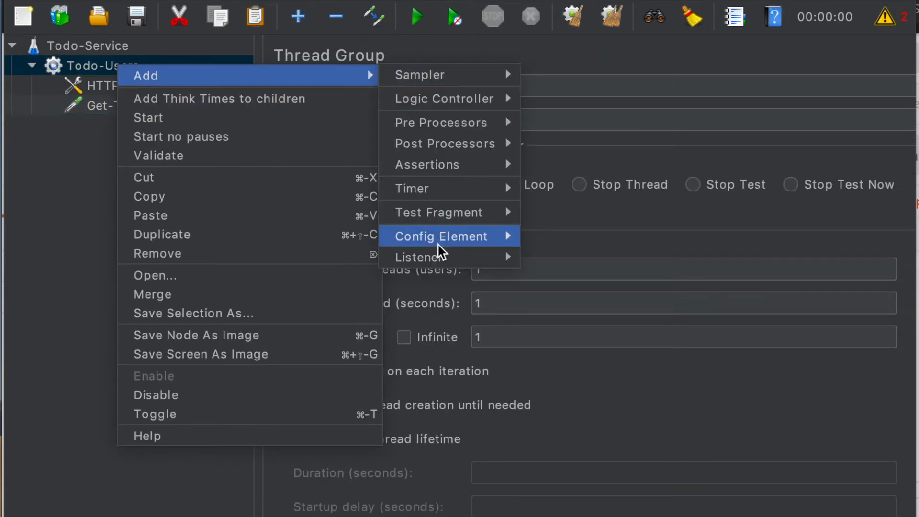
{"action": "mouse_move", "coordinate": [445, 257]}
{"action": "left_click", "coordinate": [583, 256]}
Run the test plan and view the Get-Tasks sample's response body in the View Results Tree.
{"action": "left_click", "coordinate": [107, 65]}
{"action": "left_click", "coordinate": [416, 24]}
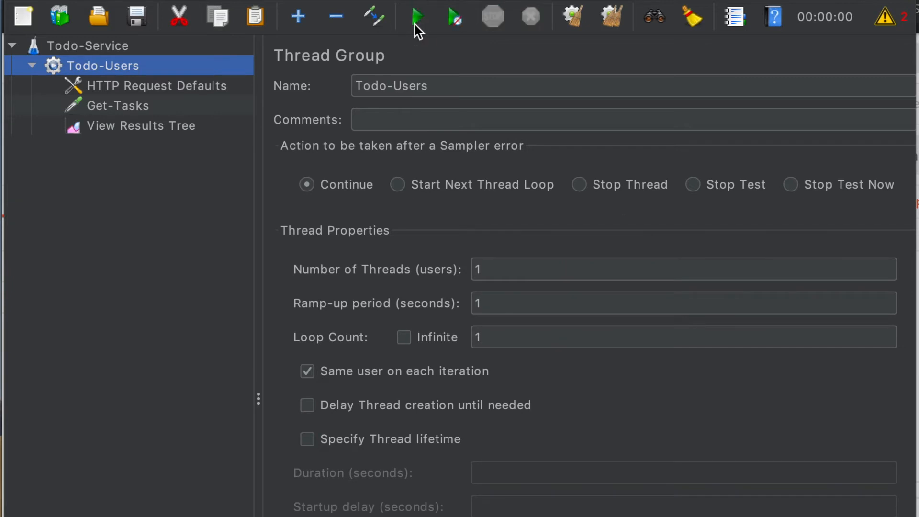
{"action": "left_click", "coordinate": [139, 126]}
{"action": "left_click", "coordinate": [374, 290]}
{"action": "left_click", "coordinate": [739, 262]}
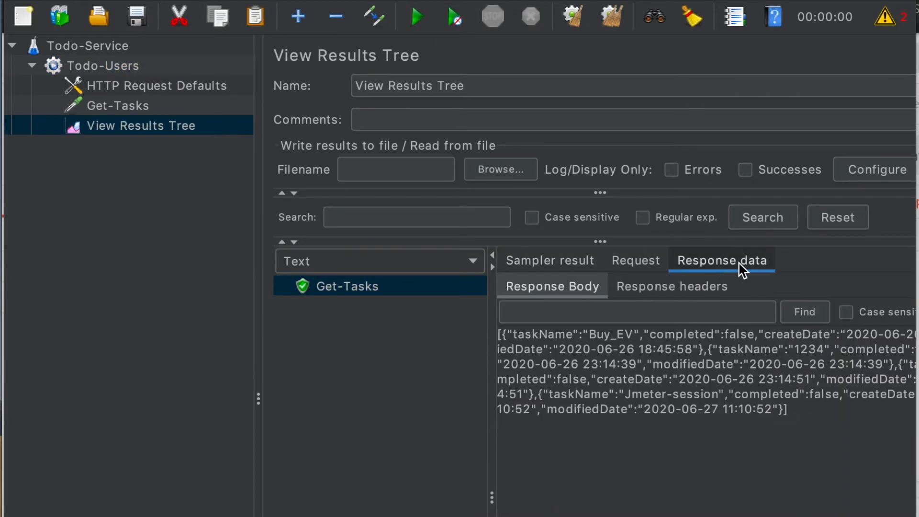
Review the Get-Tasks response text and switch the results display from Text to JSON Path Tester.
{"action": "left_click", "coordinate": [804, 433]}
{"action": "key", "text": "ctrl+a"}
{"action": "left_click", "coordinate": [810, 419]}
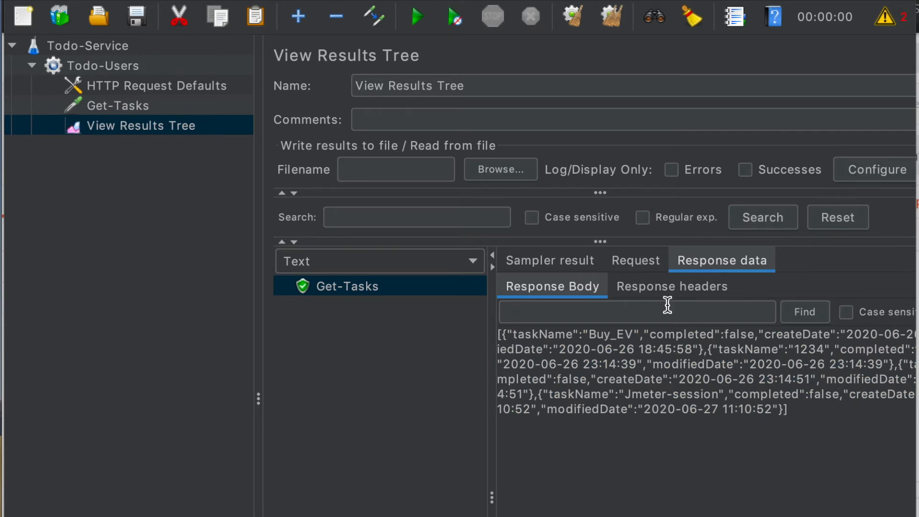
{"action": "left_click", "coordinate": [471, 261]}
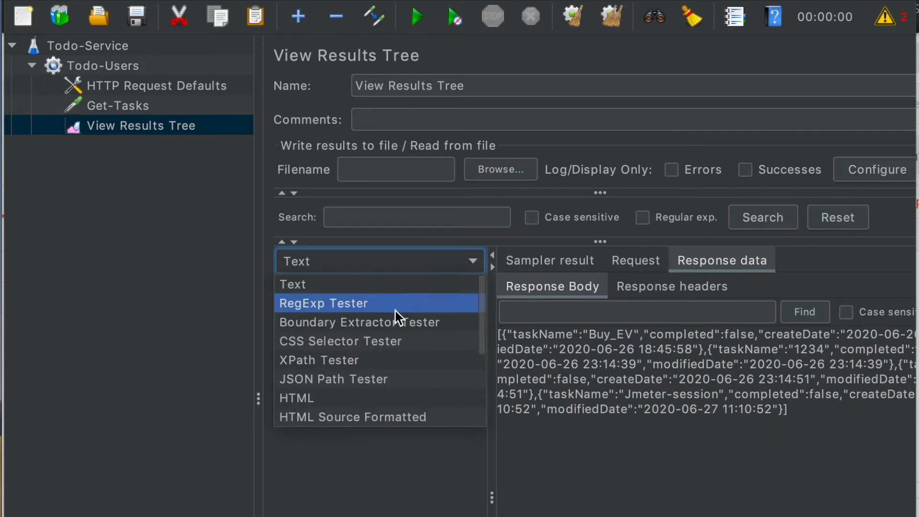
{"action": "left_click", "coordinate": [393, 381]}
Add a JSON Extractor post processor to the Get-Tasks request and name it taskNameExtractor.
{"action": "left_click", "coordinate": [128, 106]}
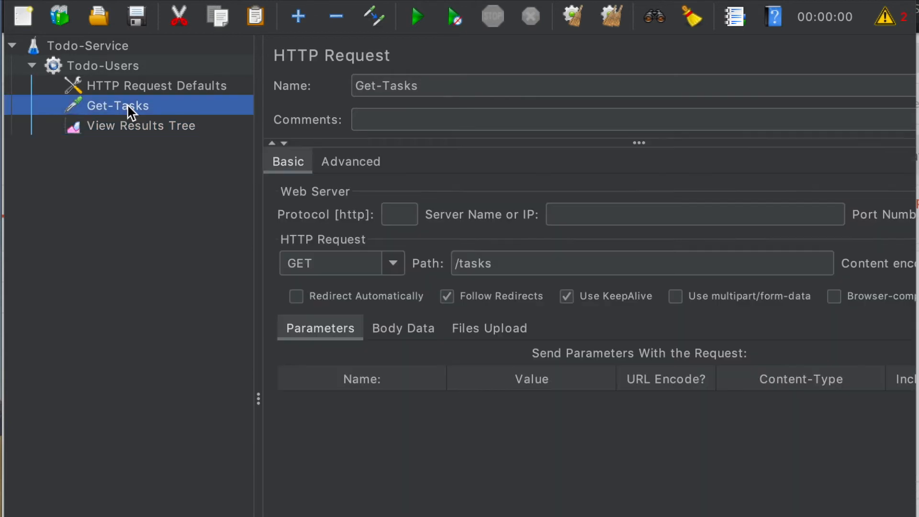
{"action": "right_click", "coordinate": [128, 106]}
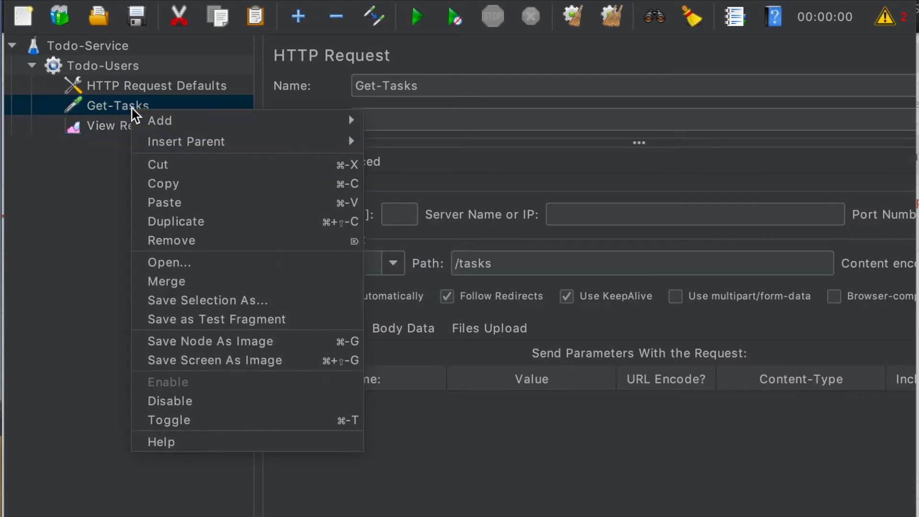
{"action": "mouse_move", "coordinate": [287, 121]}
{"action": "mouse_move", "coordinate": [433, 189]}
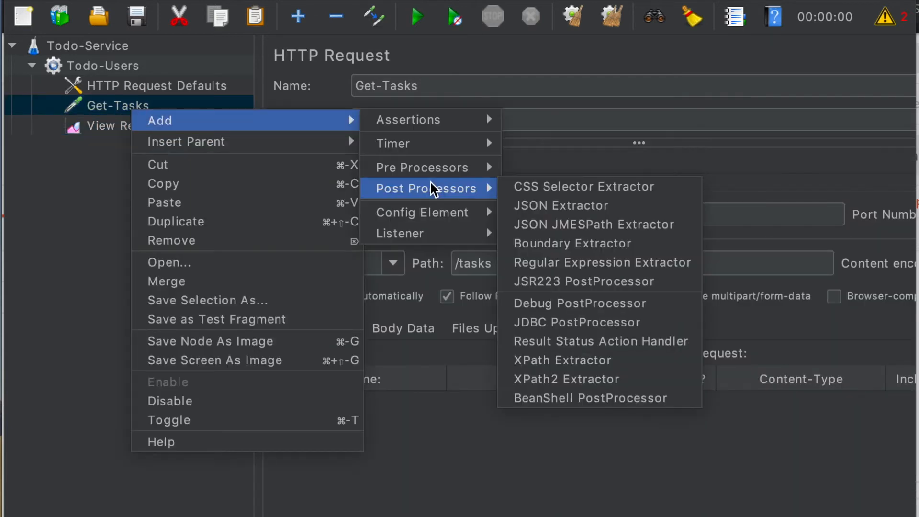
{"action": "left_click", "coordinate": [584, 207]}
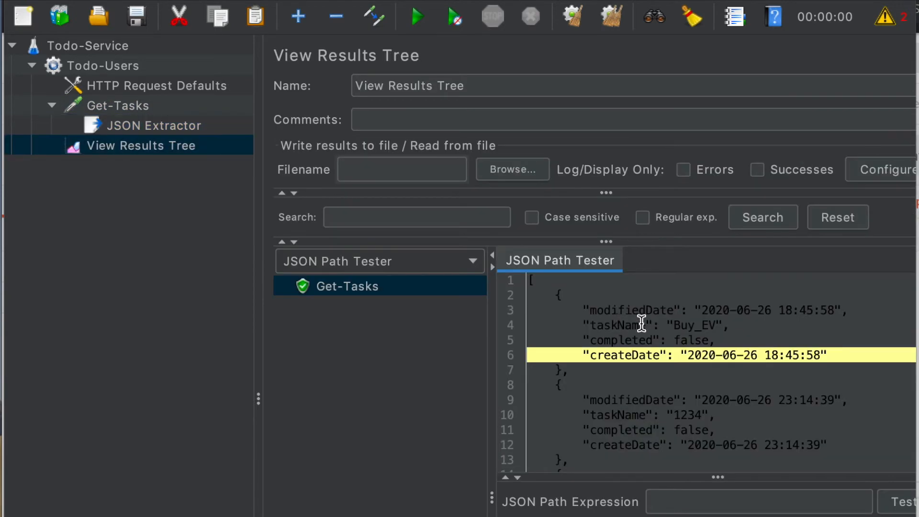
{"action": "triple_click", "coordinate": [471, 85]}
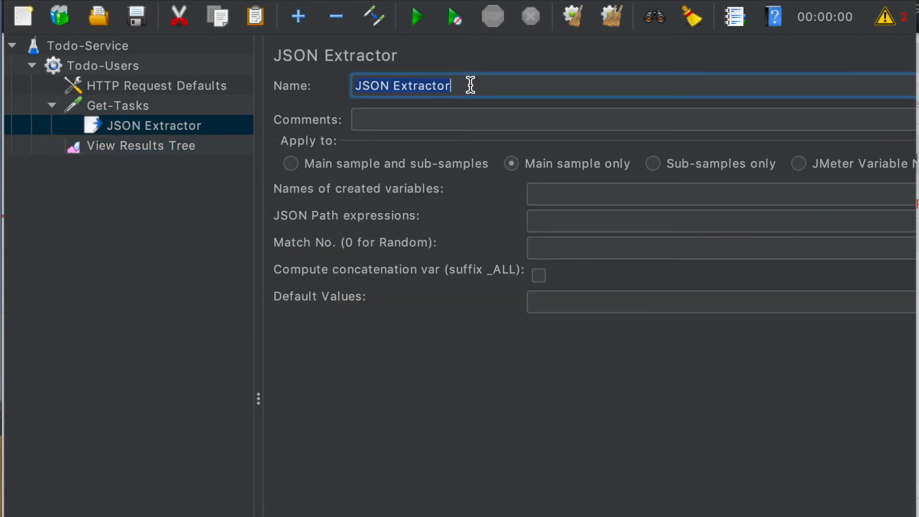
{"action": "type", "text": "taskNameExtractor"}
Set the extractor's created variable name to taskName.
{"action": "left_click", "coordinate": [580, 193]}
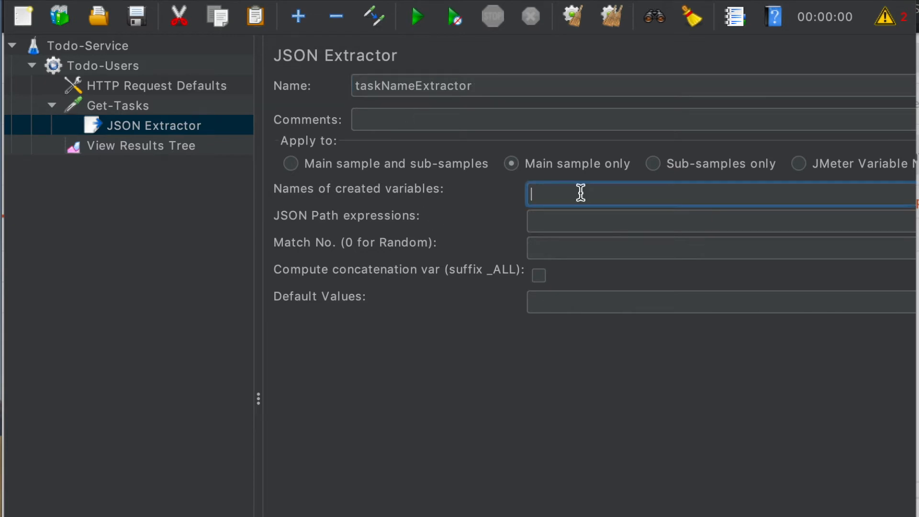
{"action": "type", "text": "taskName"}
{"action": "left_click", "coordinate": [572, 196]}
{"action": "double_click", "coordinate": [572, 196]}
{"action": "left_click", "coordinate": [606, 224]}
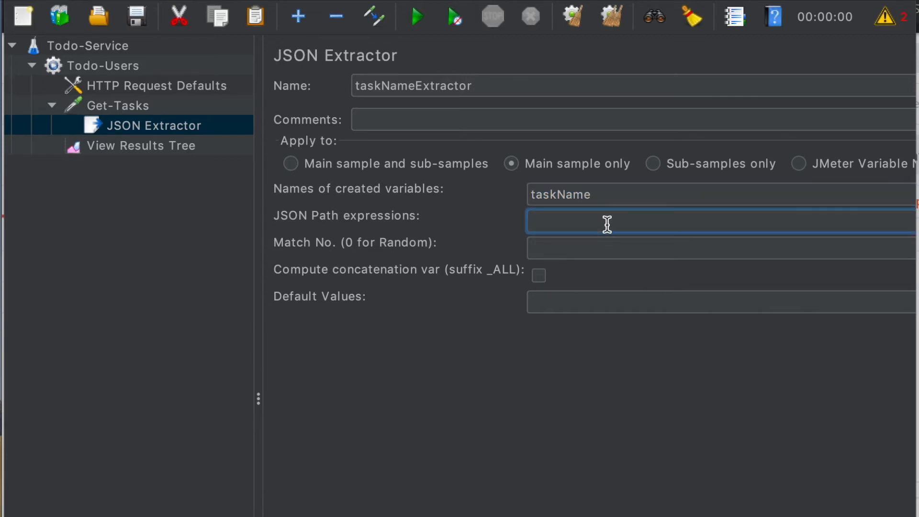
Test the JSON path expression $..taskName against the Get-Tasks response in the View Results Tree.
{"action": "left_click", "coordinate": [142, 146]}
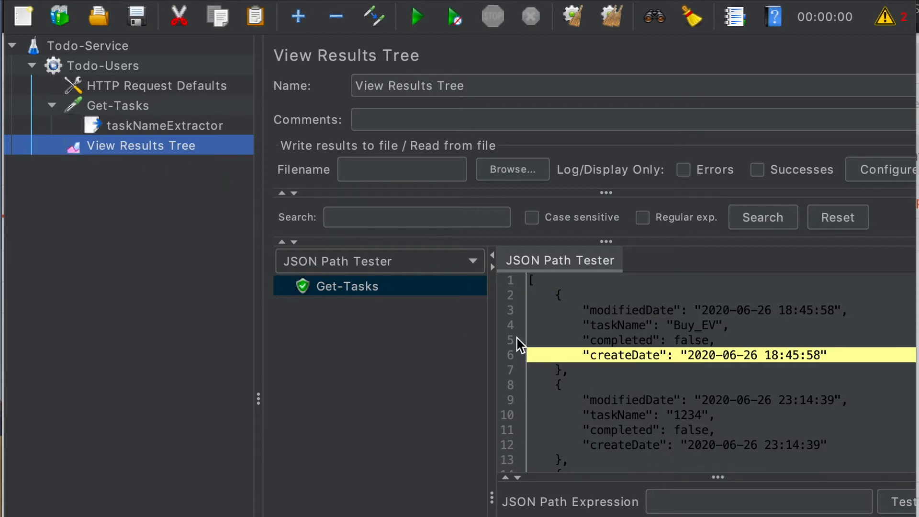
{"action": "left_click", "coordinate": [751, 493]}
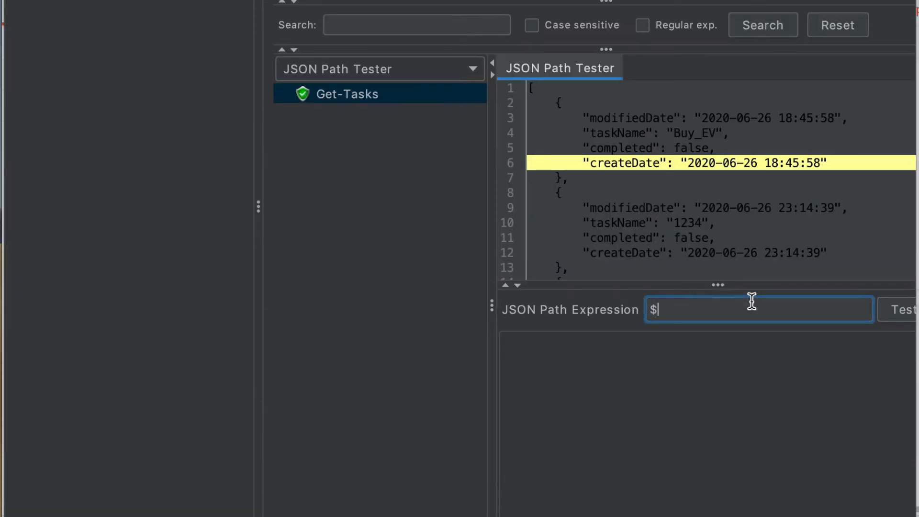
{"action": "type", "text": "$..taskName"}
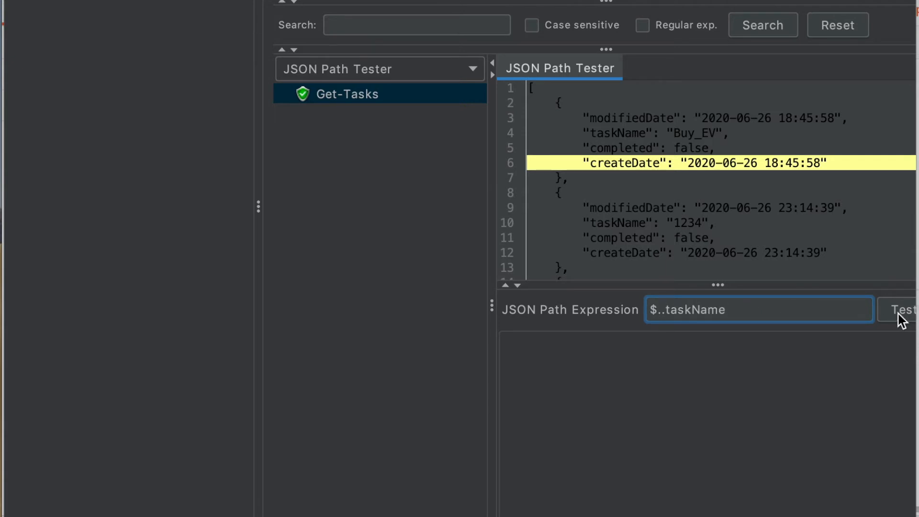
{"action": "left_click", "coordinate": [901, 320]}
{"action": "left_click", "coordinate": [674, 388]}
{"action": "left_click_drag", "start_coordinate": [692, 388], "coordinate": [450, 307]}
{"action": "left_click", "coordinate": [669, 369]}
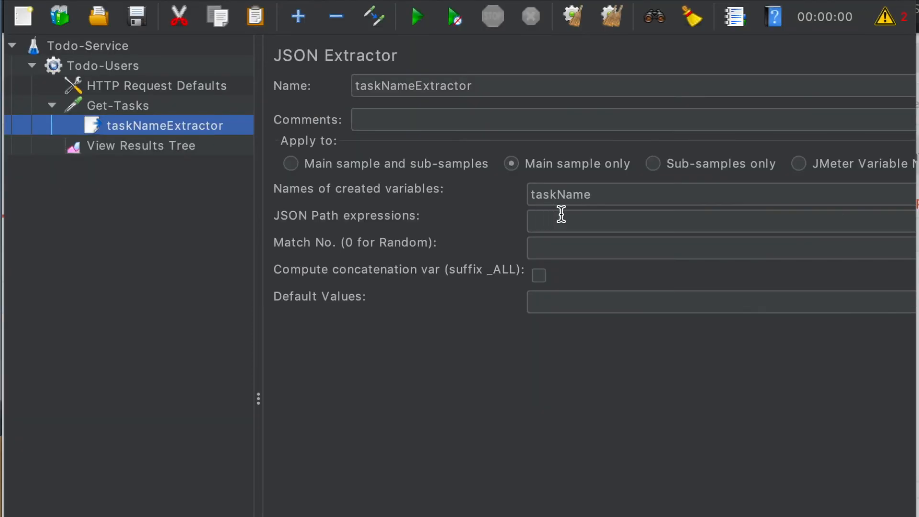
Set taskNameExtractor's JSON path expression to $..taskName and its match number to 1.
{"action": "left_click", "coordinate": [566, 214]}
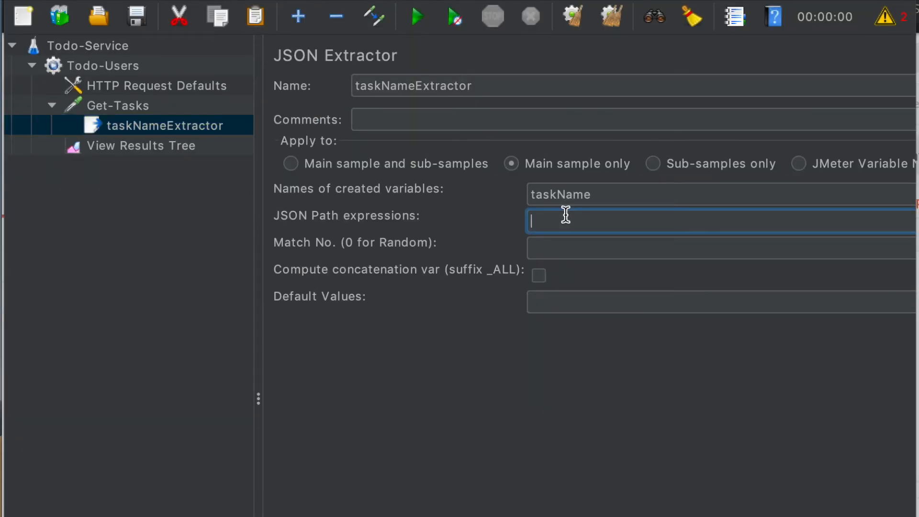
{"action": "type", "text": "$..taskName"}
{"action": "left_click", "coordinate": [624, 250]}
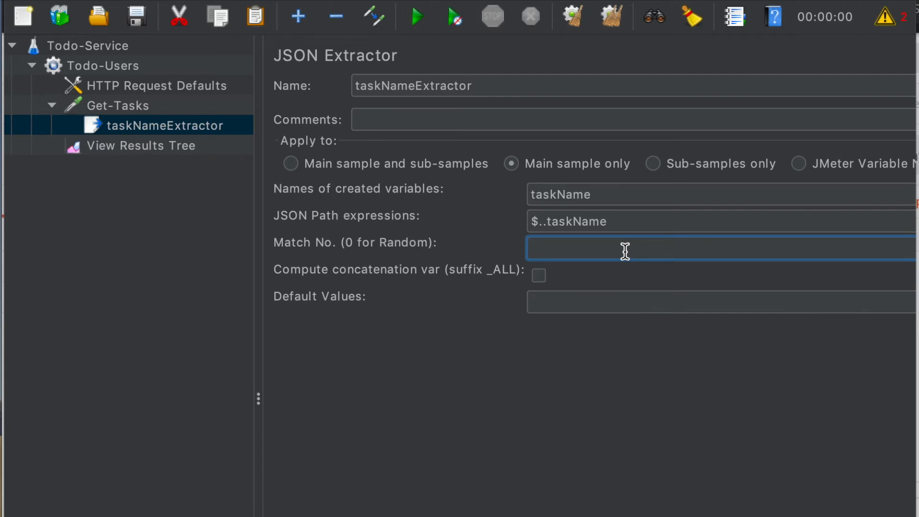
{"action": "left_click", "coordinate": [584, 307]}
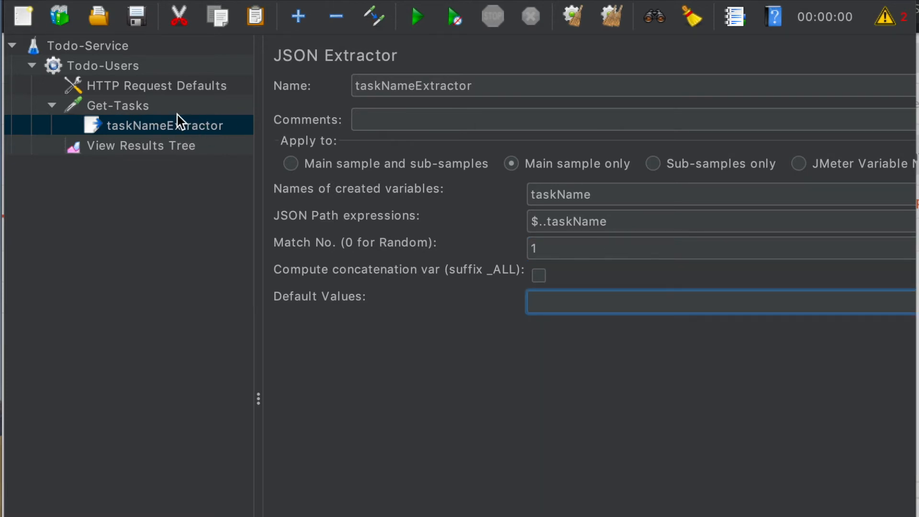
Add a Debug PostProcessor named Check-taskName to the Get-Tasks request and set its sampler properties to False.
{"action": "left_click", "coordinate": [136, 106]}
{"action": "right_click", "coordinate": [138, 111]}
{"action": "mouse_move", "coordinate": [438, 190]}
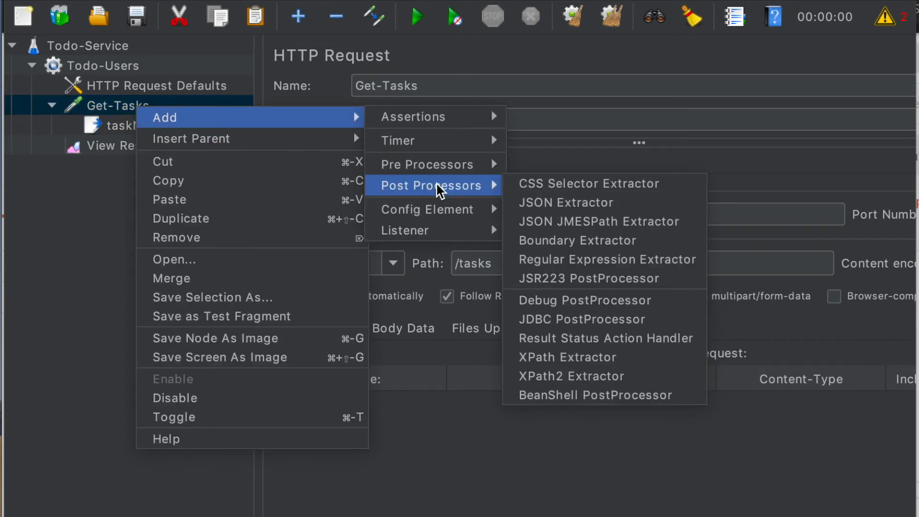
{"action": "left_click", "coordinate": [593, 300]}
{"action": "triple_click", "coordinate": [515, 86]}
{"action": "type", "text": "Check-taskName"}
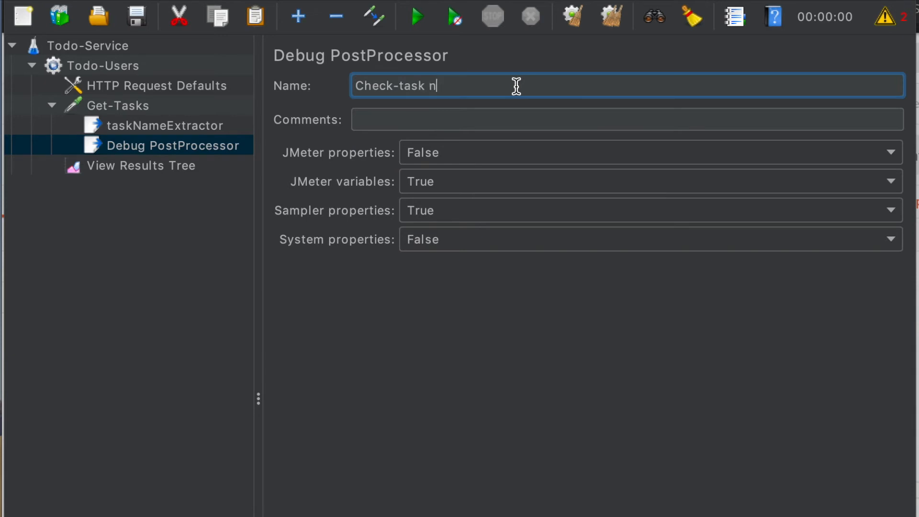
{"action": "left_click", "coordinate": [443, 209]}
{"action": "left_click", "coordinate": [433, 245]}
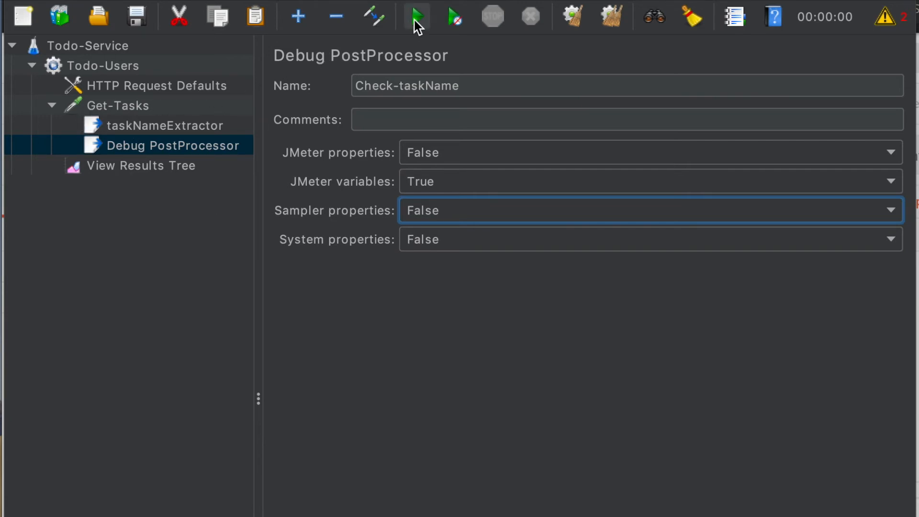
Clear all earlier results, rerun the test plan and view the Get-Tasks response body in Text format.
{"action": "left_click", "coordinate": [613, 20]}
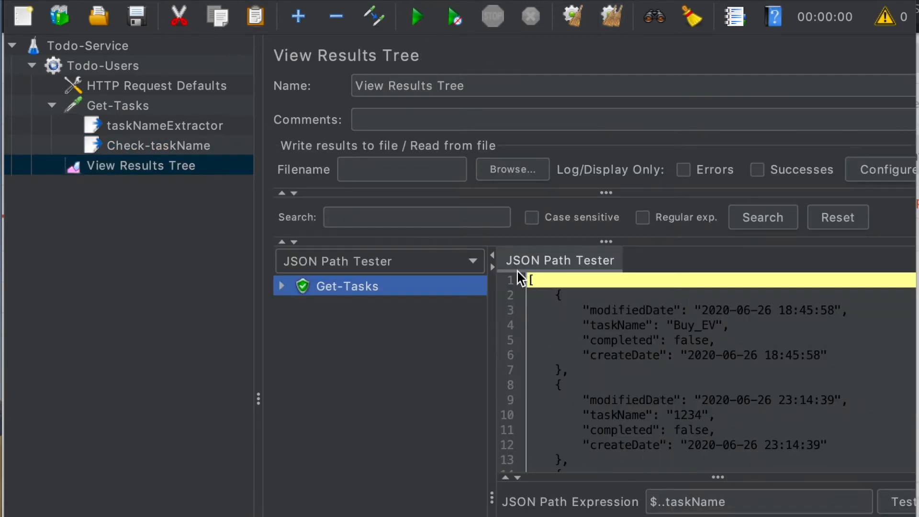
{"action": "left_click", "coordinate": [472, 268]}
{"action": "left_click", "coordinate": [410, 284]}
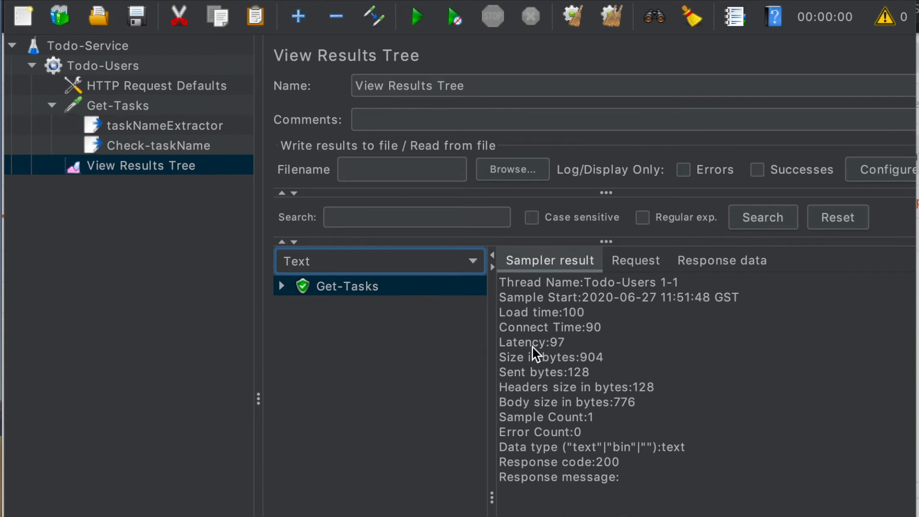
{"action": "left_click", "coordinate": [718, 264]}
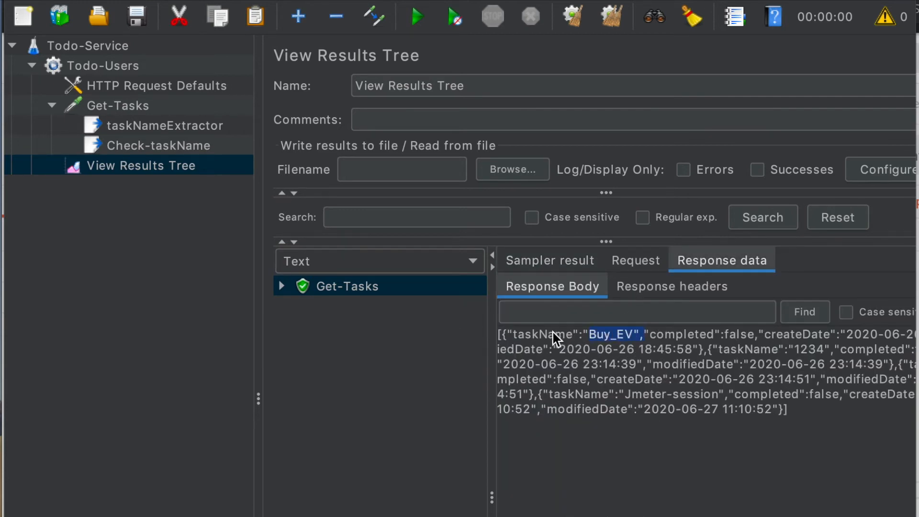
Examine the extracted taskName variable in the Get-Tasks-0 debug sub-result.
{"action": "left_click", "coordinate": [281, 287]}
{"action": "left_click", "coordinate": [370, 313]}
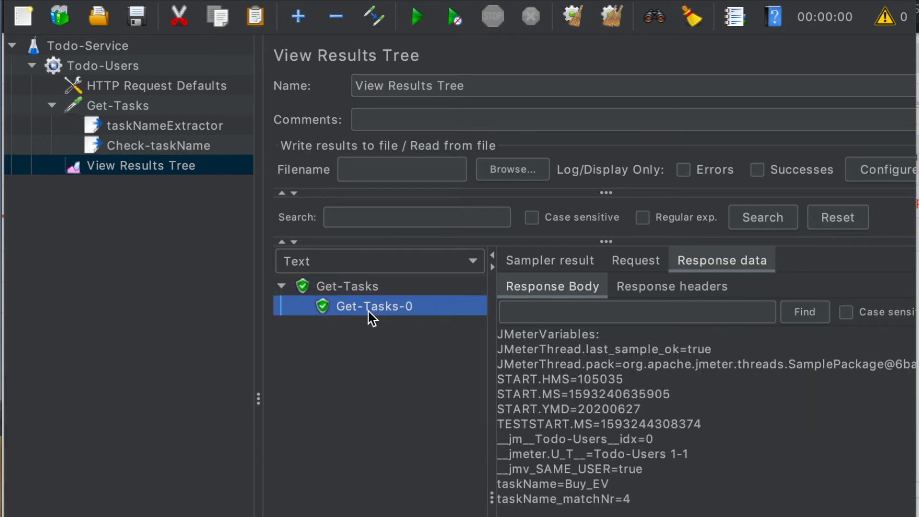
{"action": "left_click_drag", "start_coordinate": [617, 481], "coordinate": [570, 486]}
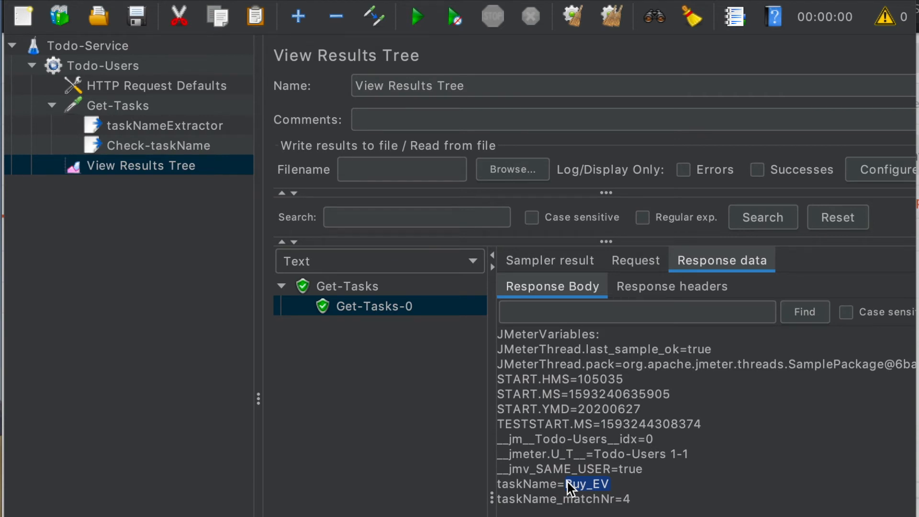
{"action": "left_click", "coordinate": [664, 487]}
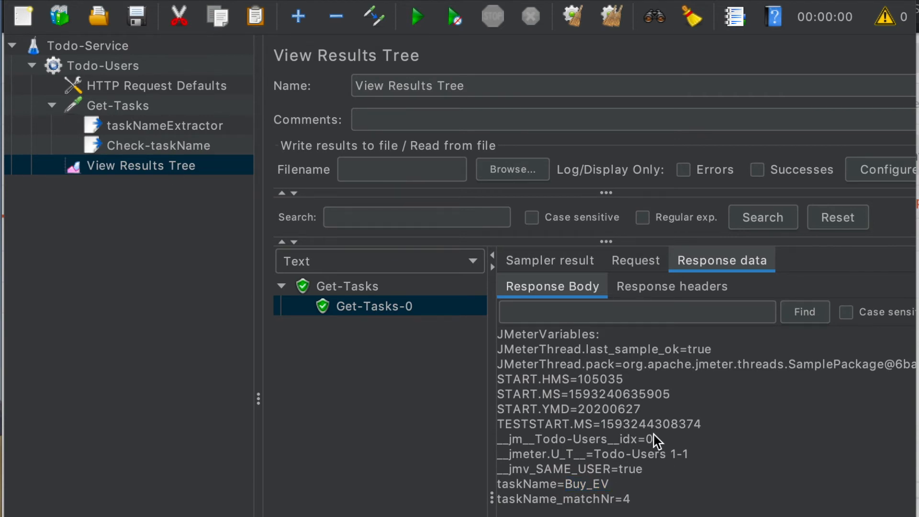
Add an HTTP Request sampler named Delete-task to the Todo-Users thread group.
{"action": "left_click", "coordinate": [103, 67]}
{"action": "right_click", "coordinate": [103, 68]}
{"action": "mouse_move", "coordinate": [127, 76]}
{"action": "mouse_move", "coordinate": [431, 79]}
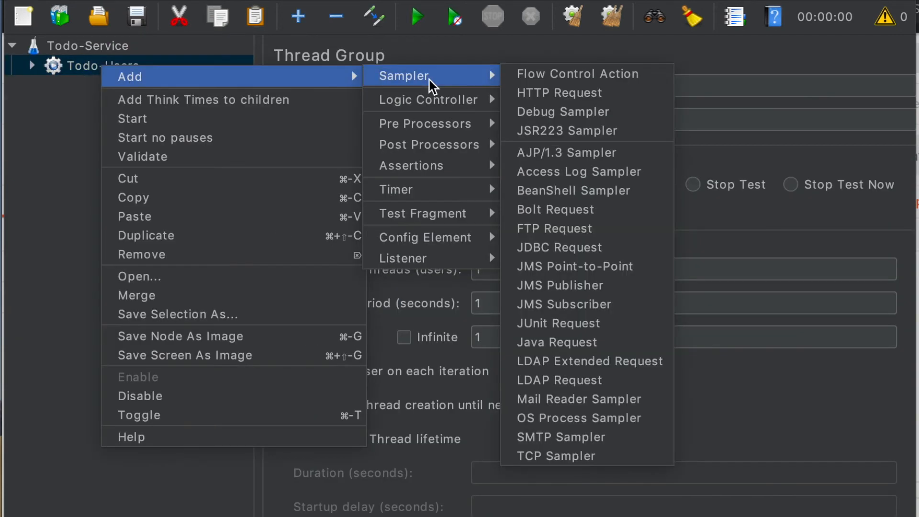
{"action": "left_click", "coordinate": [587, 91]}
{"action": "double_click", "coordinate": [511, 78]}
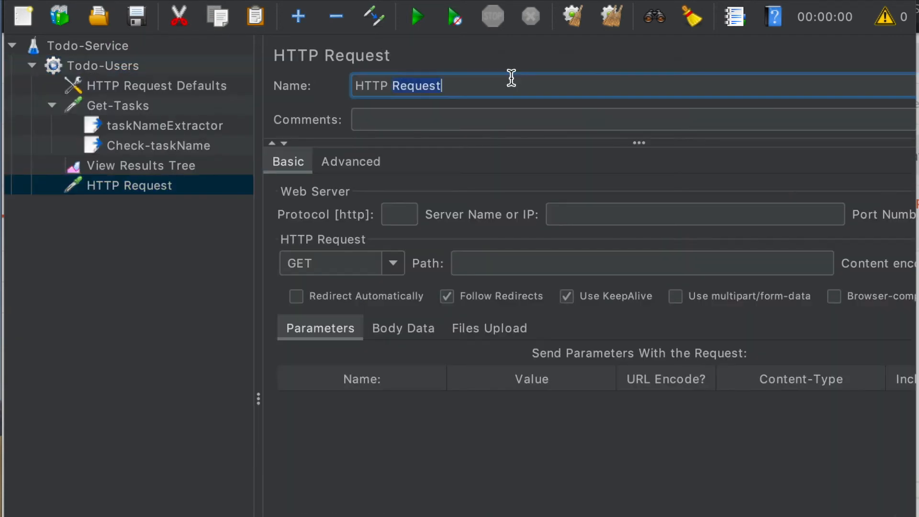
{"action": "triple_click", "coordinate": [511, 78]}
{"action": "type", "text": "Delete-task"}
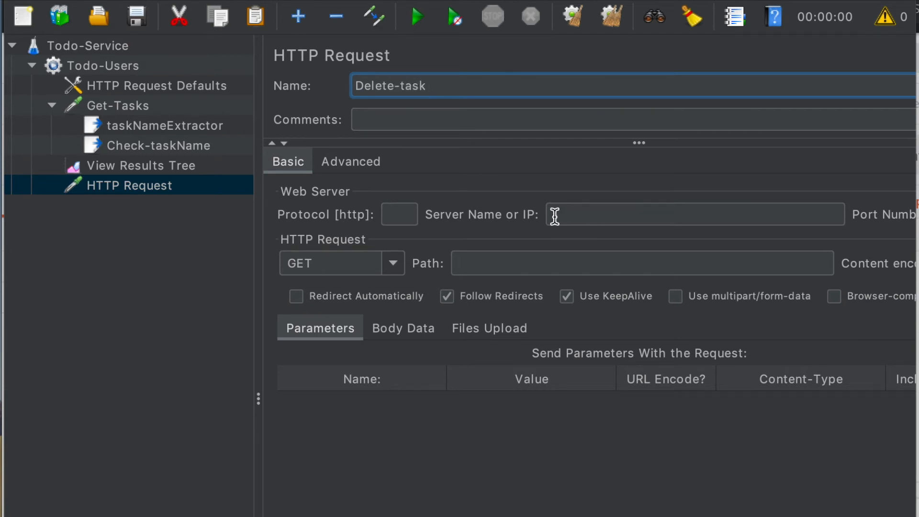
Set Delete-task's method to DELETE and its path to /task/${taskName}, and save the test plan.
{"action": "left_click", "coordinate": [506, 261]}
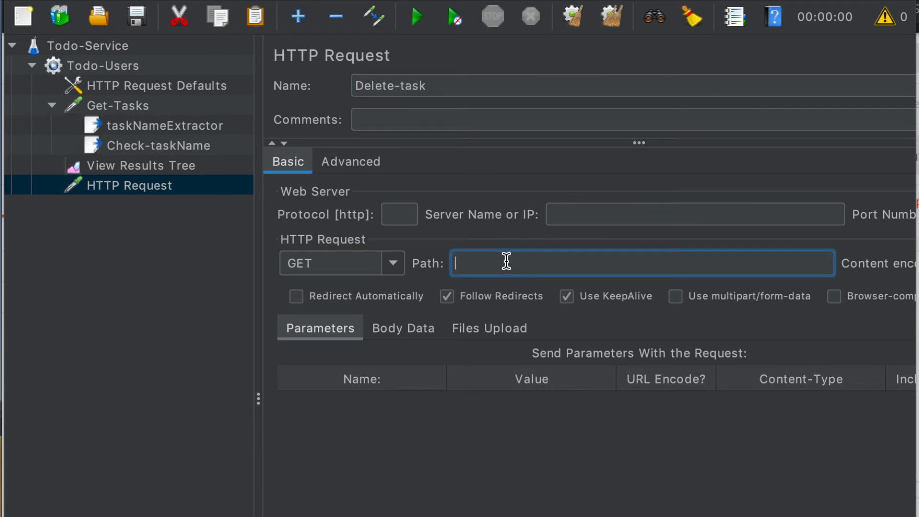
{"action": "left_click", "coordinate": [399, 266]}
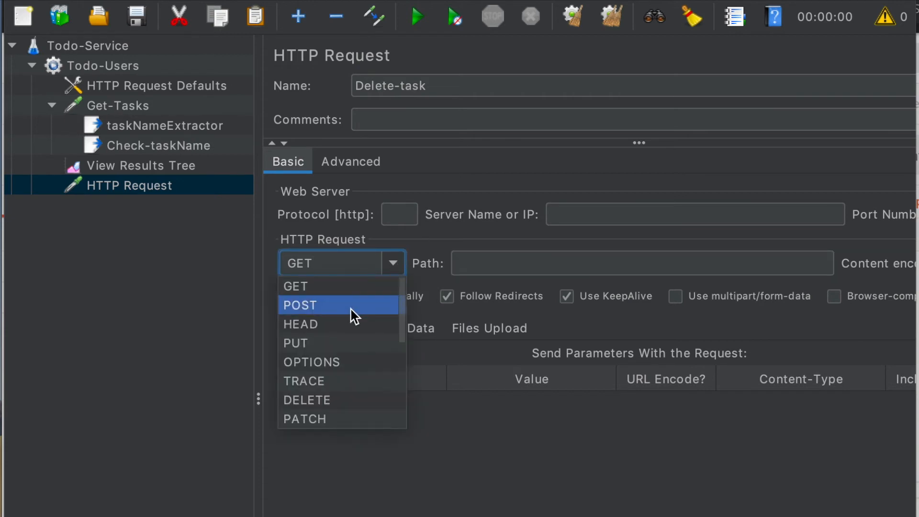
{"action": "left_click", "coordinate": [340, 400]}
{"action": "left_click", "coordinate": [519, 260]}
{"action": "type", "text": "/task/${tas"}
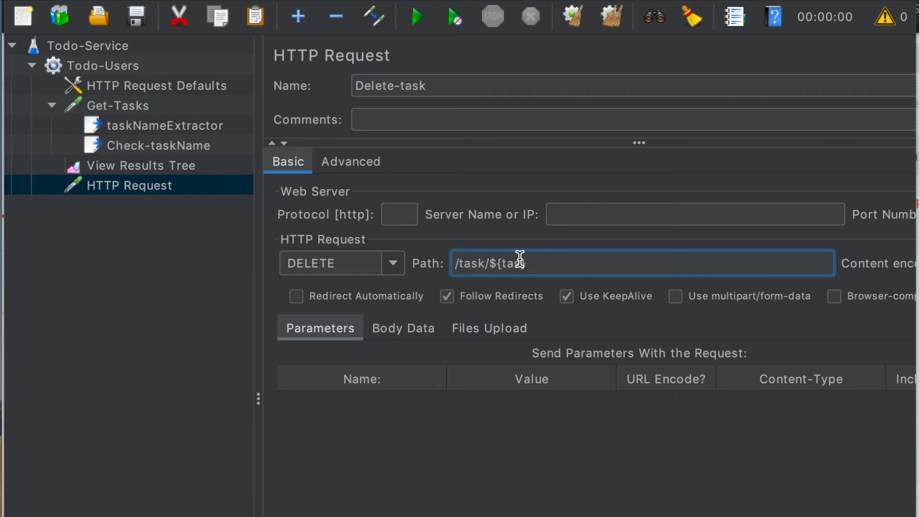
{"action": "type", "text": "kName}"}
{"action": "key", "text": "super+s"}
Clear all earlier results, rerun the test plan and view the response headers of Delete-task and Get-Tasks.
{"action": "left_click", "coordinate": [615, 22]}
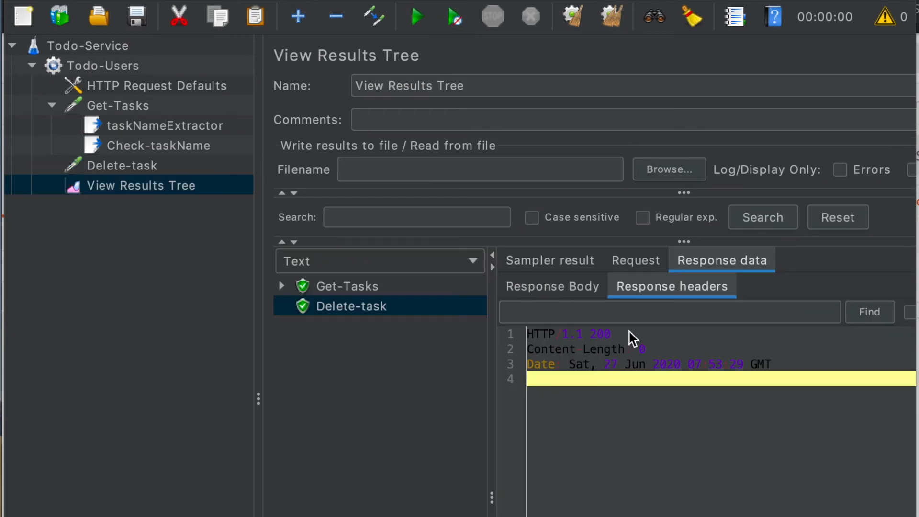
{"action": "left_click_drag", "start_coordinate": [615, 333], "coordinate": [585, 338]}
{"action": "left_click", "coordinate": [347, 285]}
Add a Response Assertion named Check-responseCode to the Delete-task request.
{"action": "left_click", "coordinate": [134, 168]}
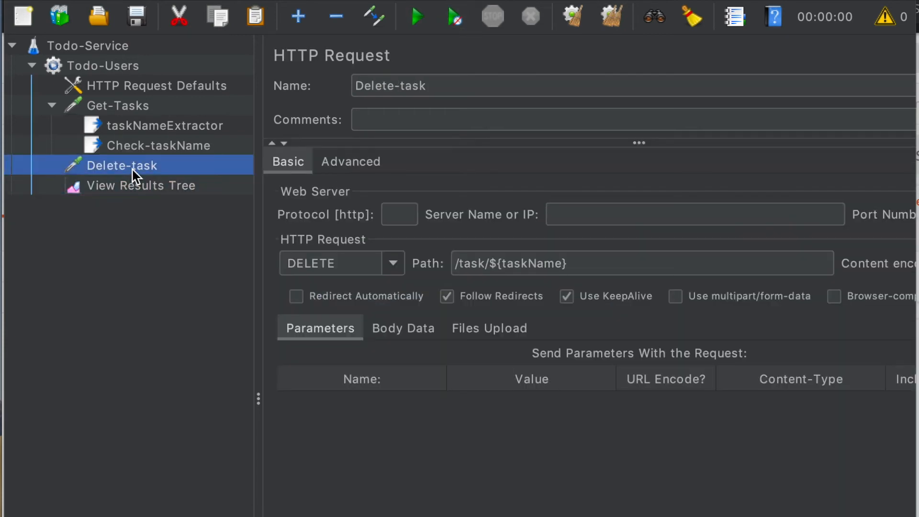
{"action": "right_click", "coordinate": [133, 170]}
{"action": "mouse_move", "coordinate": [170, 182]}
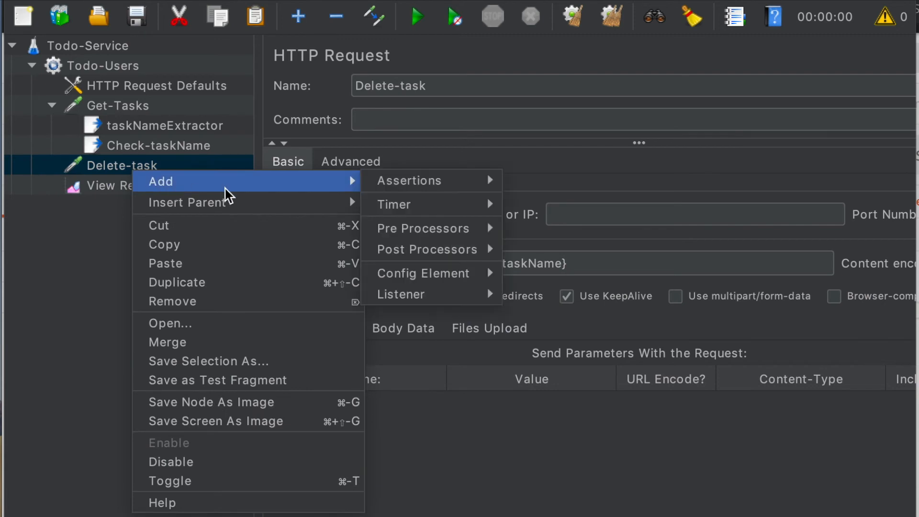
{"action": "mouse_move", "coordinate": [412, 181]}
{"action": "left_click", "coordinate": [594, 180]}
{"action": "triple_click", "coordinate": [518, 85]}
{"action": "key", "text": "BackSpace"}
{"action": "type", "text": "Check-responseCode"}
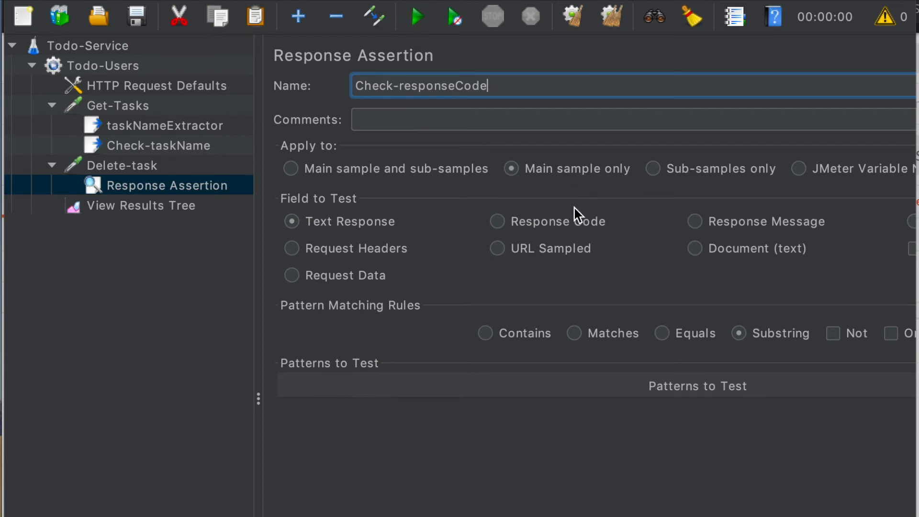
Make Check-responseCode test the Response Code field against the pattern 200.
{"action": "left_click", "coordinate": [551, 225]}
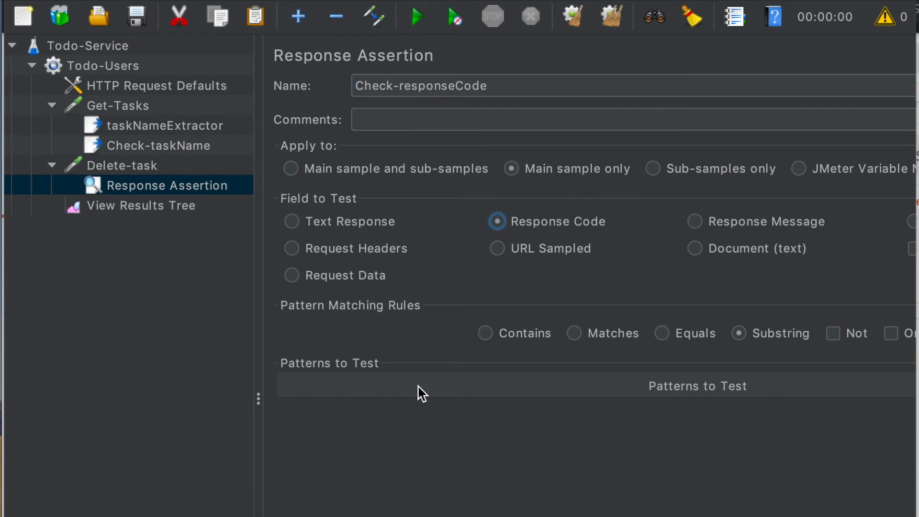
{"action": "left_click", "coordinate": [427, 403]}
{"action": "left_click", "coordinate": [305, 379]}
{"action": "left_click", "coordinate": [580, 516]}
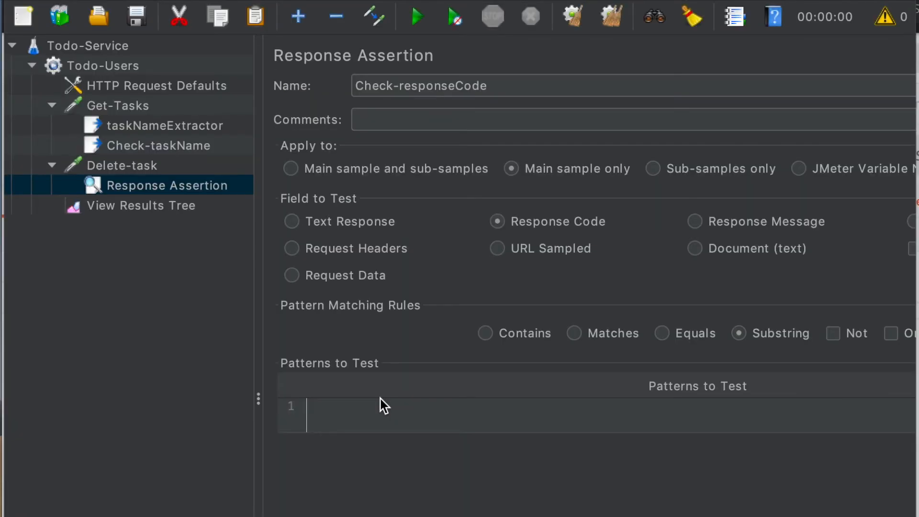
{"action": "type", "text": "200"}
{"action": "left_click", "coordinate": [139, 186]}
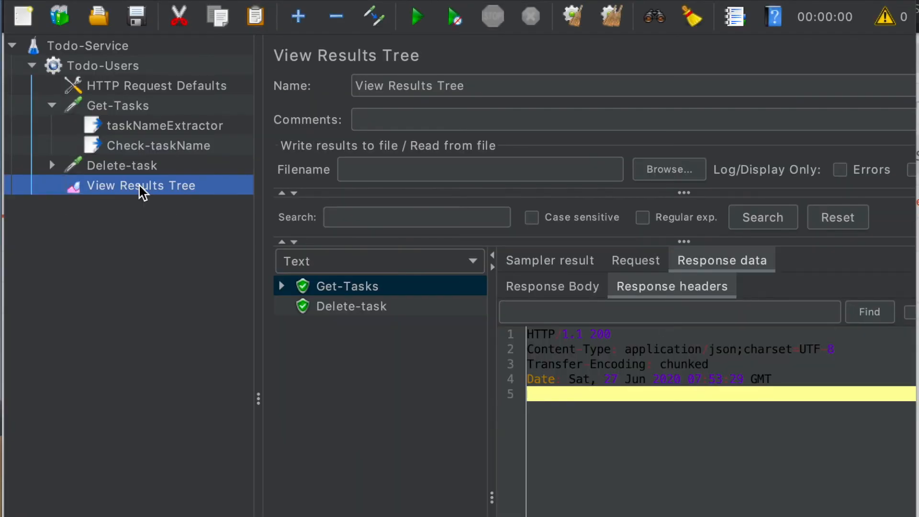
{"action": "left_click", "coordinate": [154, 128]}
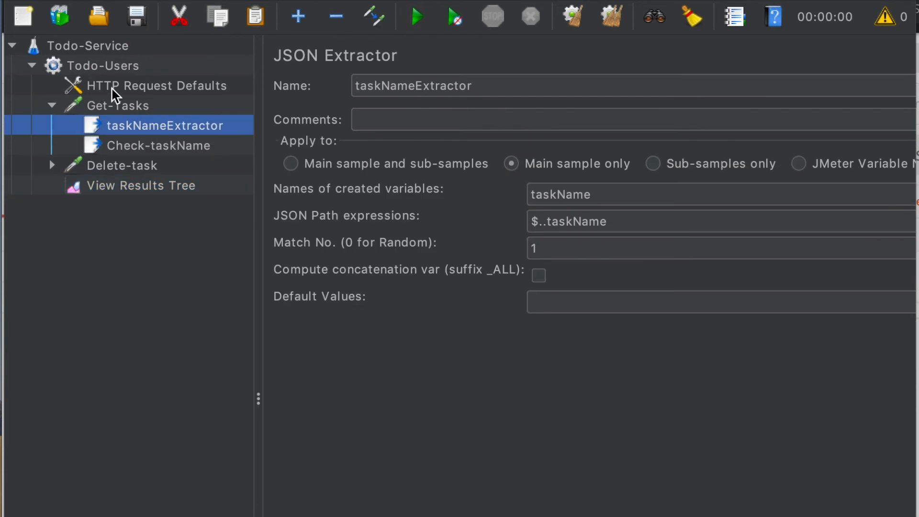
Add an HTTP Request sampler named Add-Task to Todo-Users and place it directly above View Results Tree.
{"action": "right_click", "coordinate": [108, 71]}
{"action": "mouse_move", "coordinate": [221, 80]}
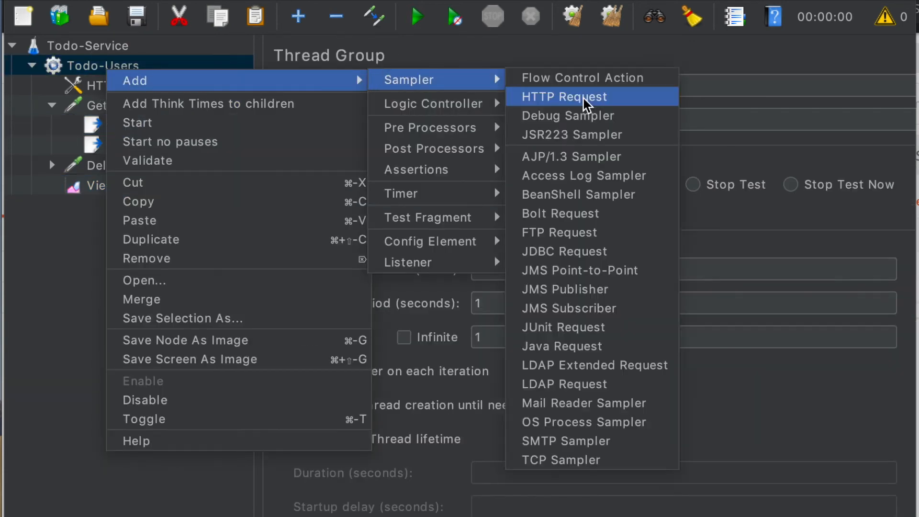
{"action": "mouse_move", "coordinate": [417, 78]}
{"action": "left_click", "coordinate": [584, 103]}
{"action": "triple_click", "coordinate": [484, 85]}
{"action": "type", "text": "Add-Task"}
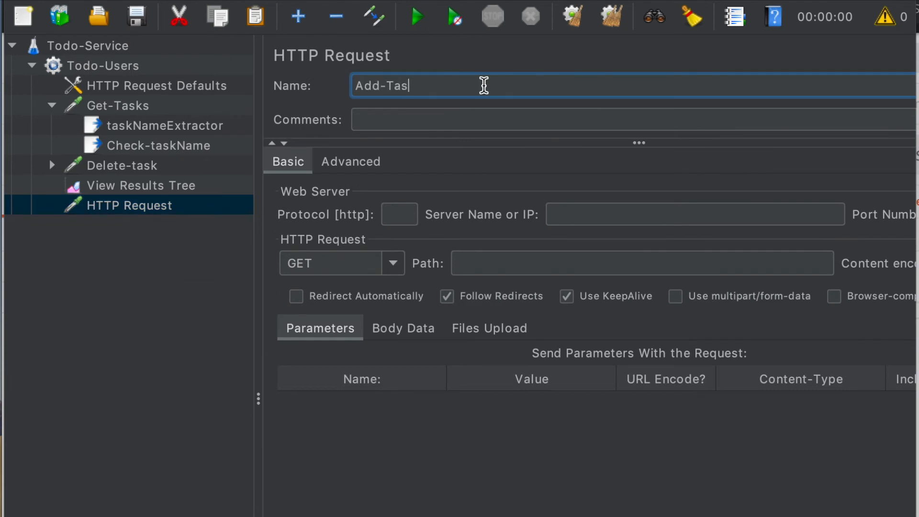
{"action": "left_click", "coordinate": [128, 207]}
{"action": "left_click_drag", "start_coordinate": [127, 208], "coordinate": [122, 187]}
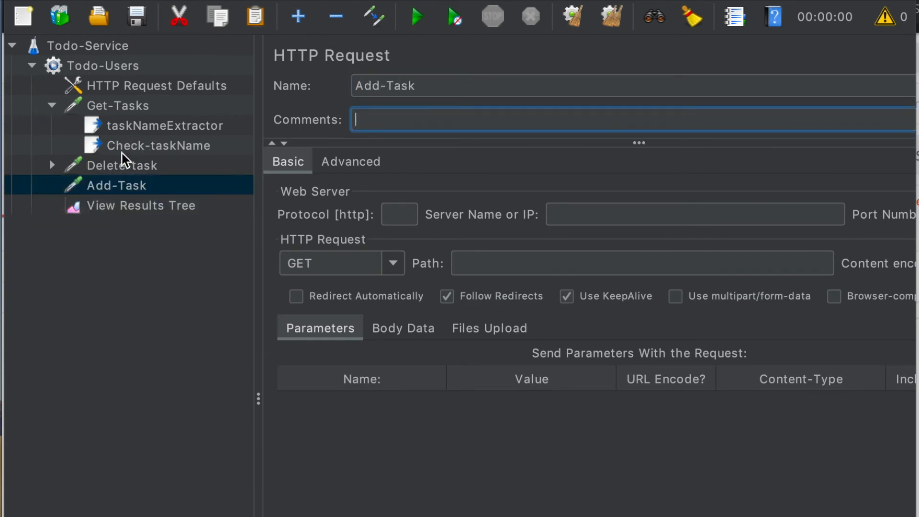
Configure Add-Task as a POST request to /task with the JSON body {"taskName": "${taskName}"}.
{"action": "left_click", "coordinate": [393, 264]}
{"action": "left_click", "coordinate": [361, 309]}
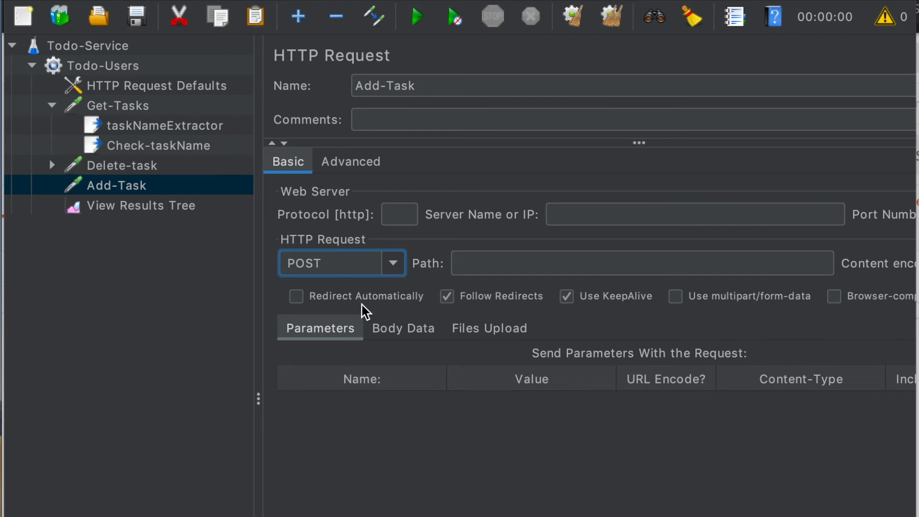
{"action": "left_click", "coordinate": [493, 267]}
{"action": "type", "text": "/task"}
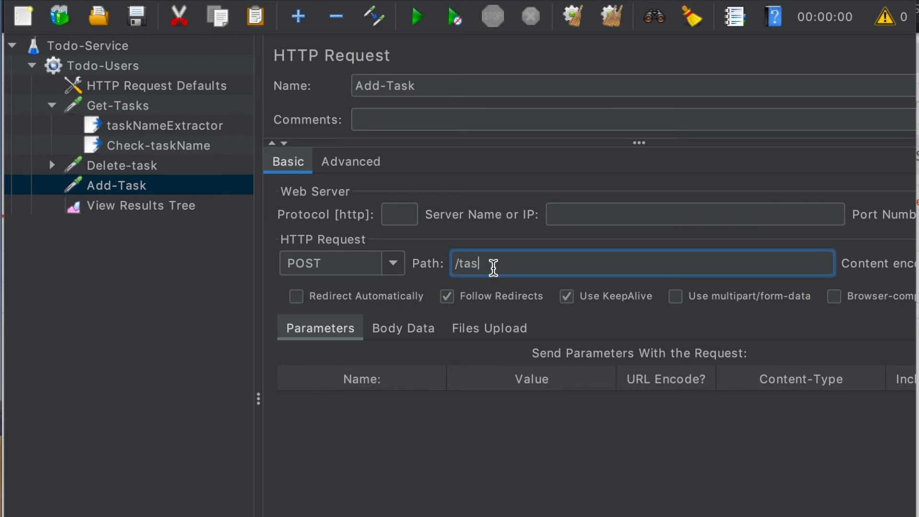
{"action": "left_click", "coordinate": [397, 331]}
{"action": "type", "text": "{"}
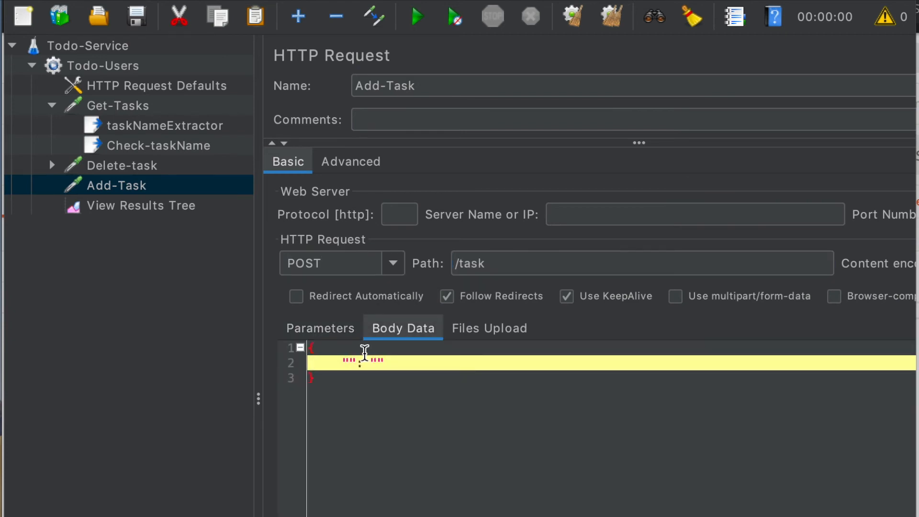
{"action": "type", "text": "taskName\":"}
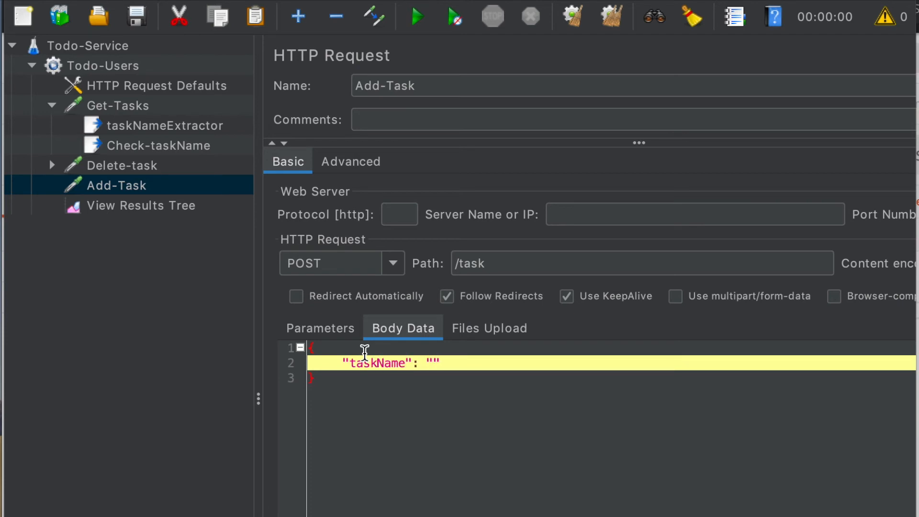
{"action": "type", "text": "${taskName"}
Add an HTTP Header Manager to Add-Task with the header content-type set to application/json.
{"action": "right_click", "coordinate": [123, 185]}
{"action": "mouse_move", "coordinate": [147, 195]}
{"action": "mouse_move", "coordinate": [404, 200]}
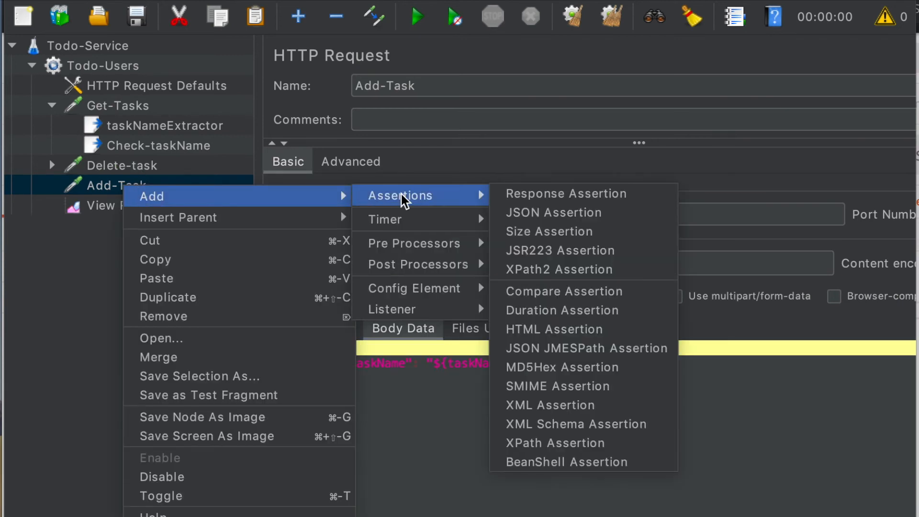
{"action": "mouse_move", "coordinate": [465, 293]}
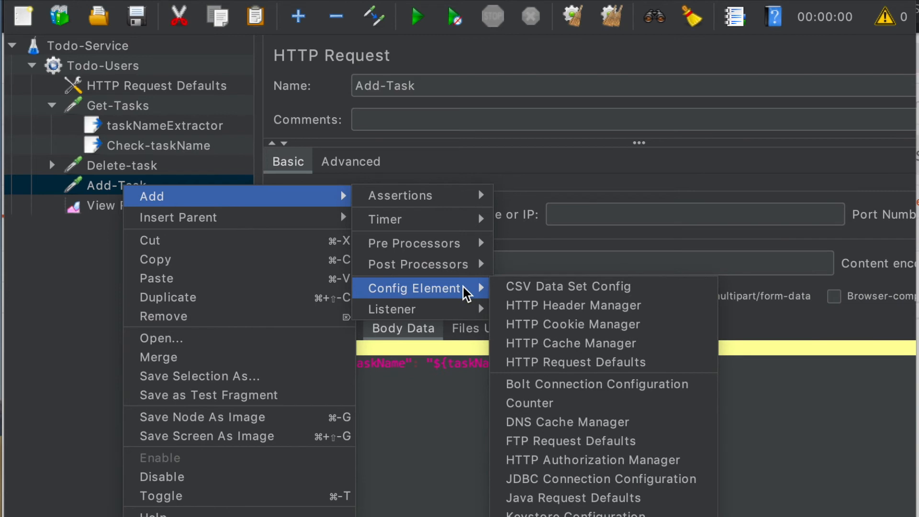
{"action": "left_click", "coordinate": [555, 305]}
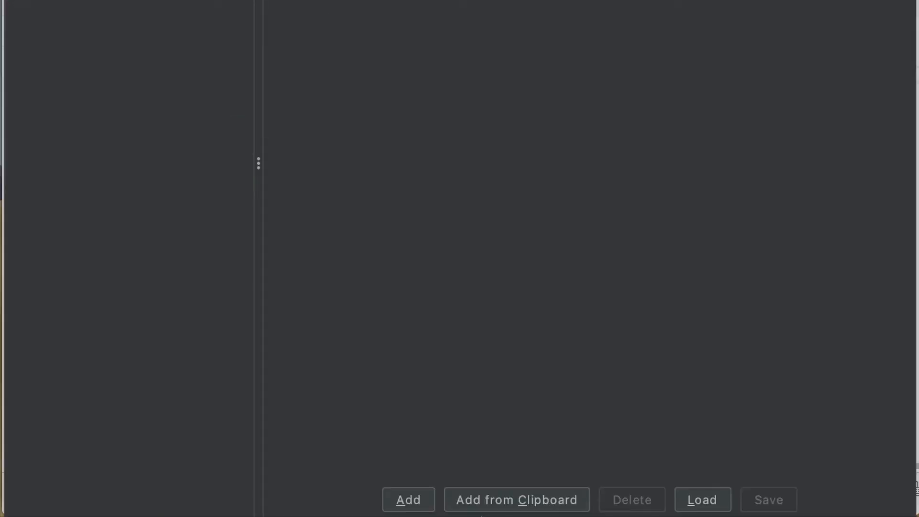
{"action": "left_click", "coordinate": [409, 500]}
{"action": "type", "text": "content-type"}
{"action": "left_click", "coordinate": [615, 194]}
{"action": "type", "text": "application/json"}
Clear all earlier results, rerun the test plan and check Add-Task's response against the POST response in Postman.
{"action": "left_click", "coordinate": [139, 230]}
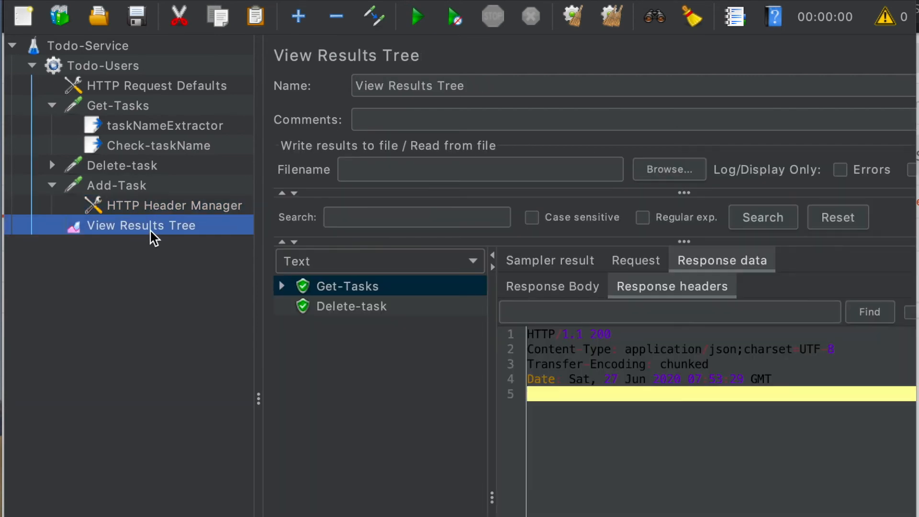
{"action": "left_click", "coordinate": [613, 19]}
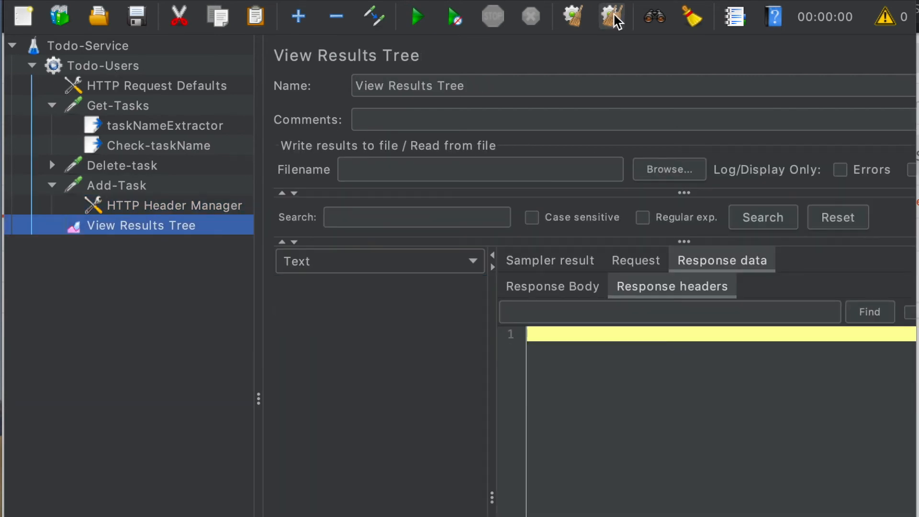
{"action": "left_click", "coordinate": [417, 18]}
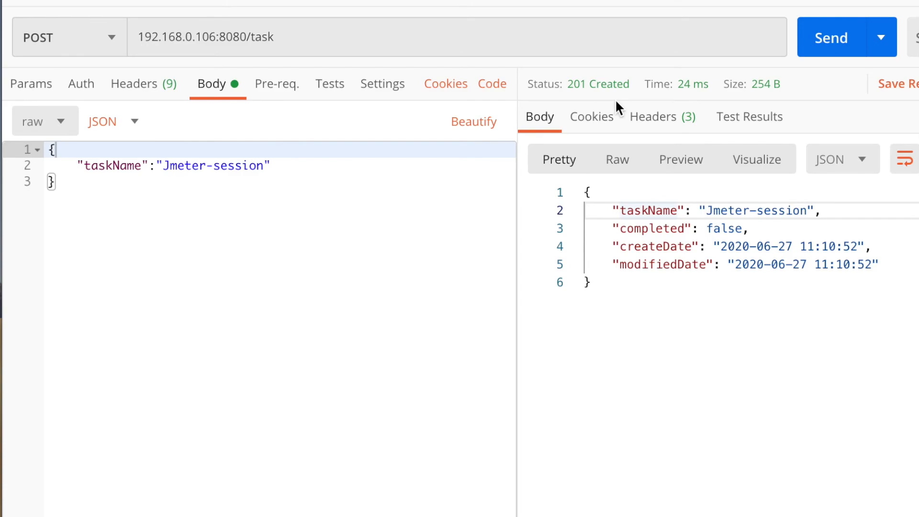
{"action": "key", "text": "super+Tab"}
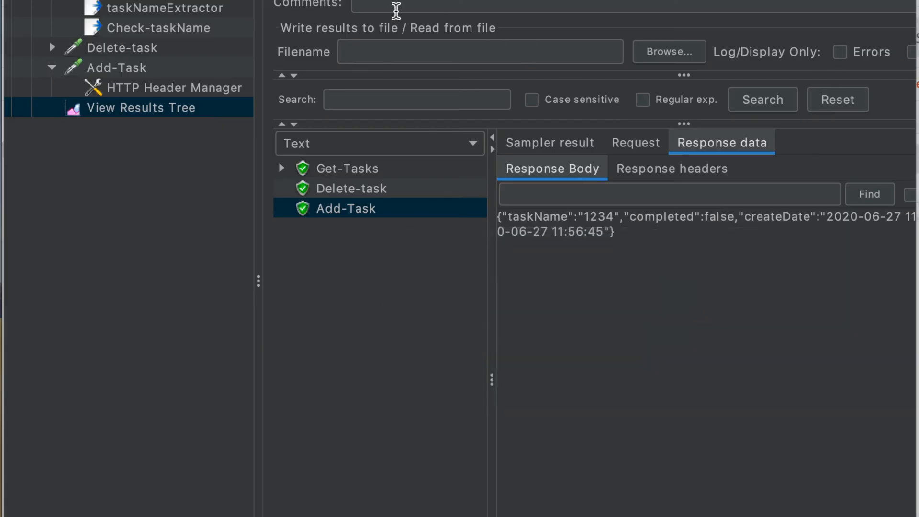
Add a Response Assertion named Add-task-assertion to Add-Task that tests the response code against the pattern 201.
{"action": "left_click", "coordinate": [124, 71]}
{"action": "right_click", "coordinate": [120, 68]}
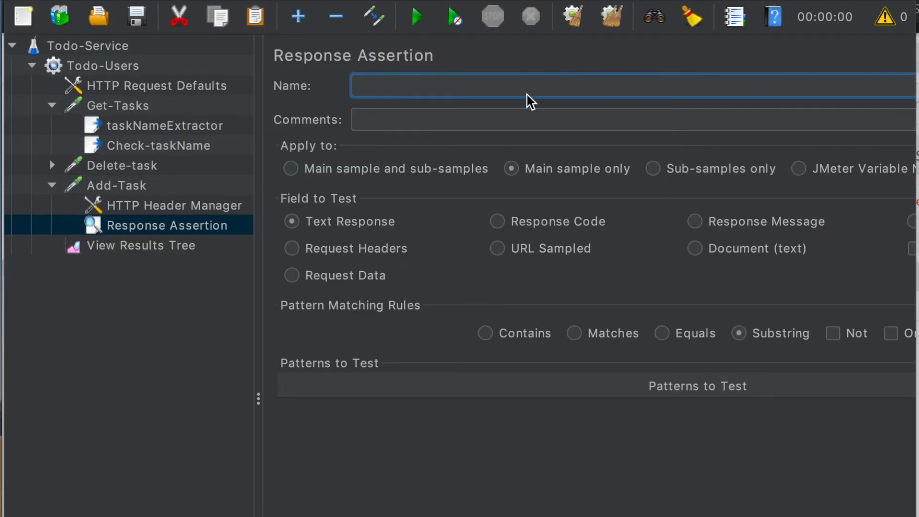
{"action": "type", "text": "Add-task-assertion"}
{"action": "left_click", "coordinate": [524, 223]}
{"action": "left_click", "coordinate": [307, 415]}
{"action": "type", "text": "201"}
{"action": "left_click", "coordinate": [136, 188]}
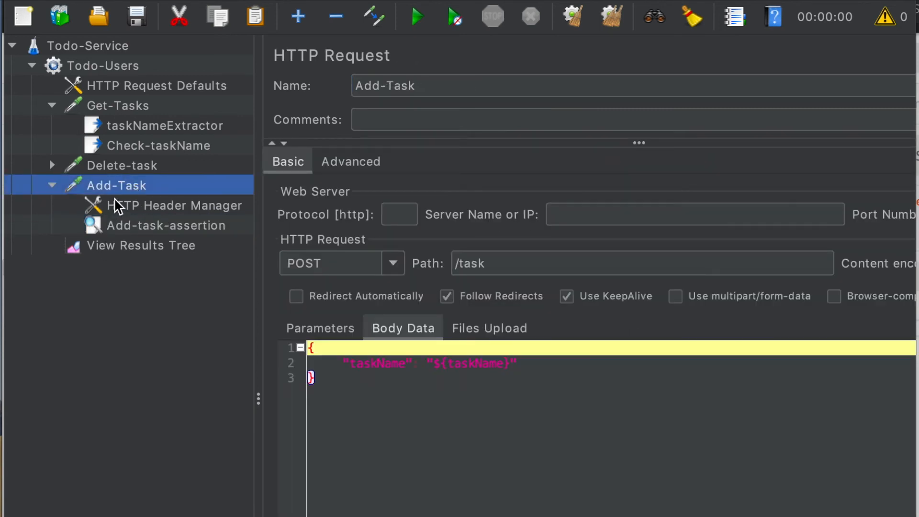
Add a GET HTTP Request named Get-Tasks-for-Verification with path /tasks to Todo-Users and place it above View Results Tree.
{"action": "left_click", "coordinate": [113, 67]}
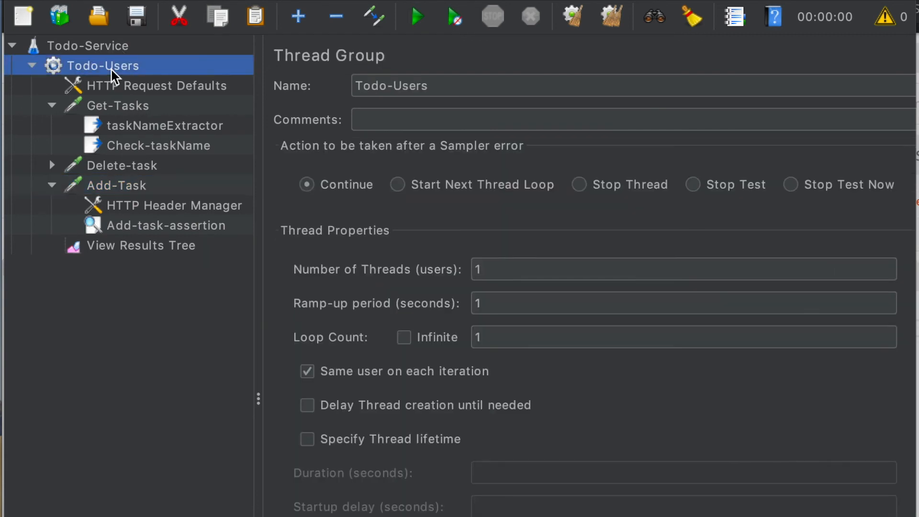
{"action": "right_click", "coordinate": [113, 72]}
{"action": "mouse_move", "coordinate": [135, 81]}
{"action": "mouse_move", "coordinate": [420, 82]}
{"action": "left_click", "coordinate": [613, 96]}
{"action": "triple_click", "coordinate": [462, 87]}
{"action": "type", "text": "Get-A"}
{"action": "key", "text": "BackSpace"}
{"action": "type", "text": "Tasks-for-Verific"}
{"action": "type", "text": "sks"}
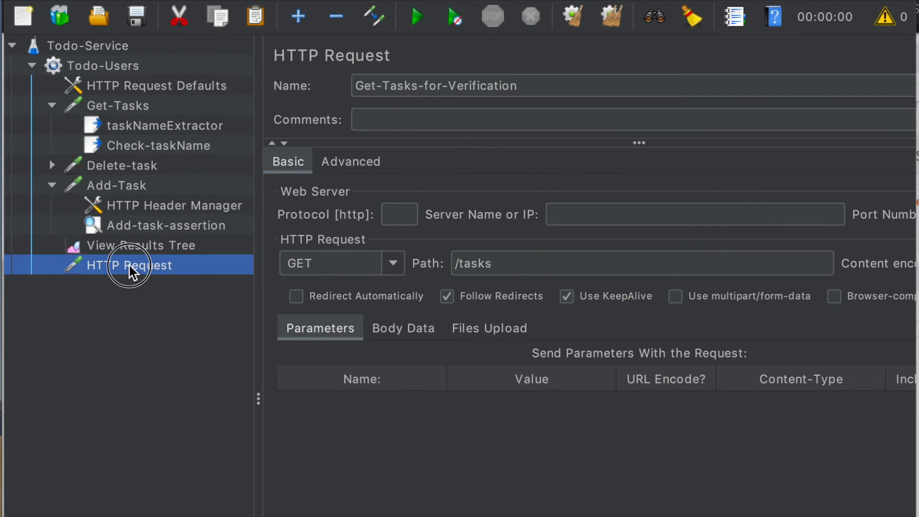
{"action": "left_click_drag", "start_coordinate": [131, 268], "coordinate": [148, 254]}
Add a JSON Assertion named VerifyTask to the Get-Tasks-for-Verification request.
{"action": "right_click", "coordinate": [148, 254]}
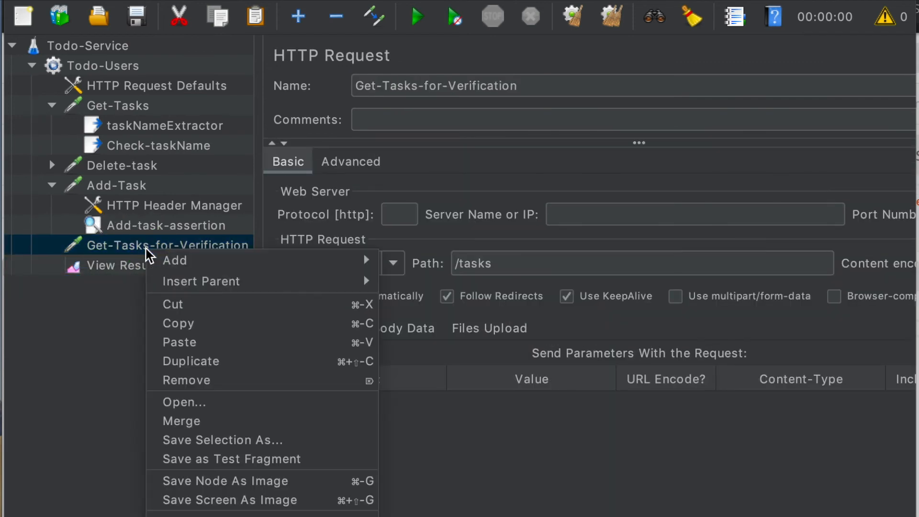
{"action": "mouse_move", "coordinate": [364, 270]}
{"action": "mouse_move", "coordinate": [421, 267]}
{"action": "left_click", "coordinate": [577, 276]}
{"action": "triple_click", "coordinate": [474, 84]}
{"action": "type", "text": "VerifyTask"}
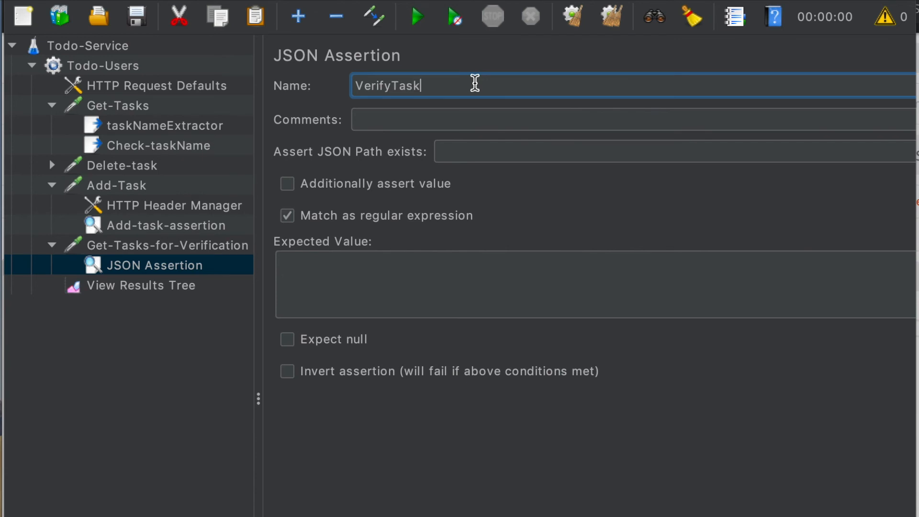
Test the JSON path expression $.[2].taskName against the Get-Tasks response in View Results Tree.
{"action": "left_click", "coordinate": [142, 285]}
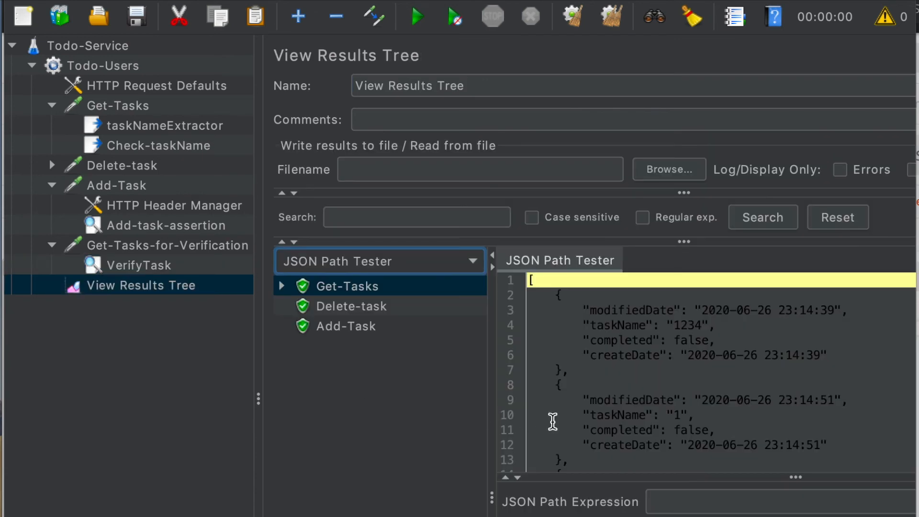
{"action": "left_click", "coordinate": [685, 502]}
{"action": "type", "text": "$.["}
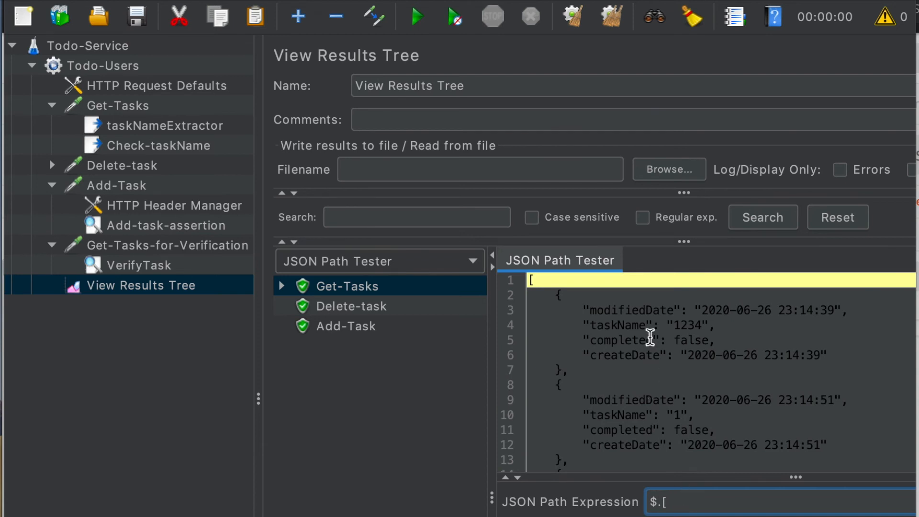
{"action": "scroll", "coordinate": [663, 405], "scroll_direction": "down", "scroll_amount": 3}
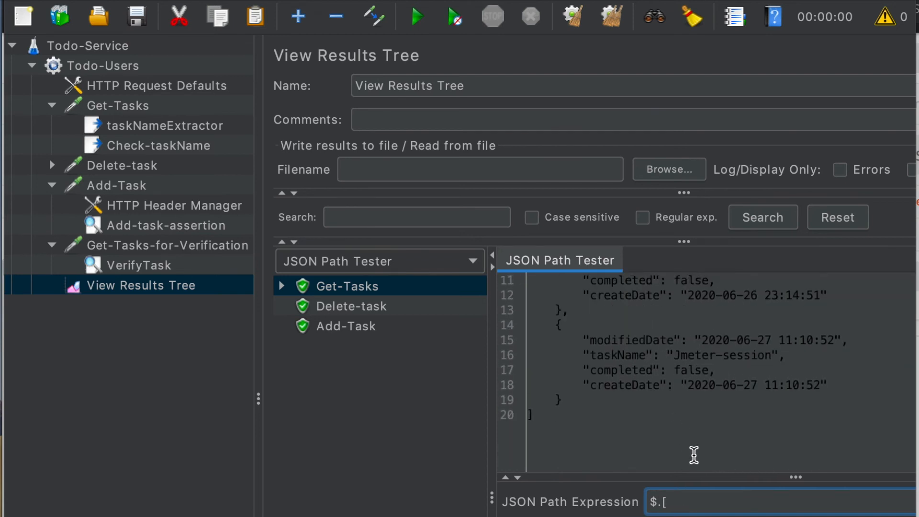
{"action": "type", "text": "2].taskName"}
{"action": "key", "text": "Return"}
{"action": "left_click_drag", "start_coordinate": [522, 325], "coordinate": [592, 402]}
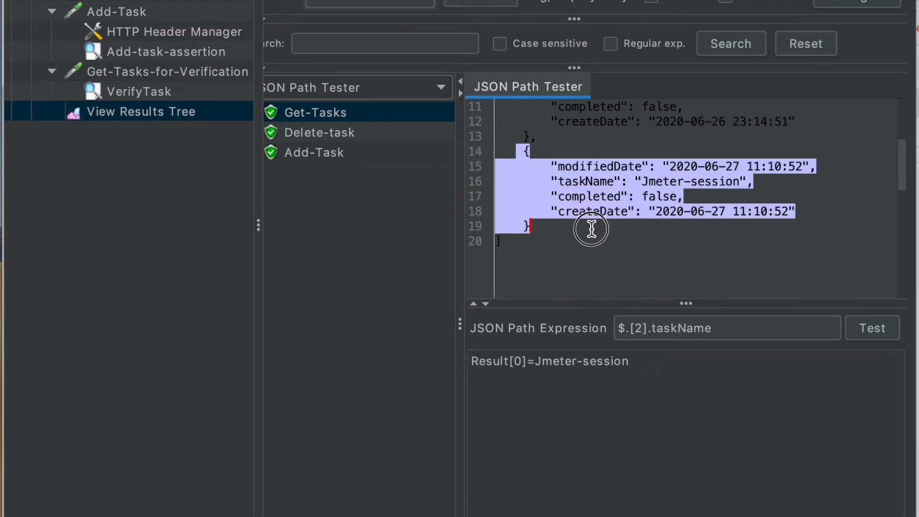
{"action": "left_click", "coordinate": [592, 228]}
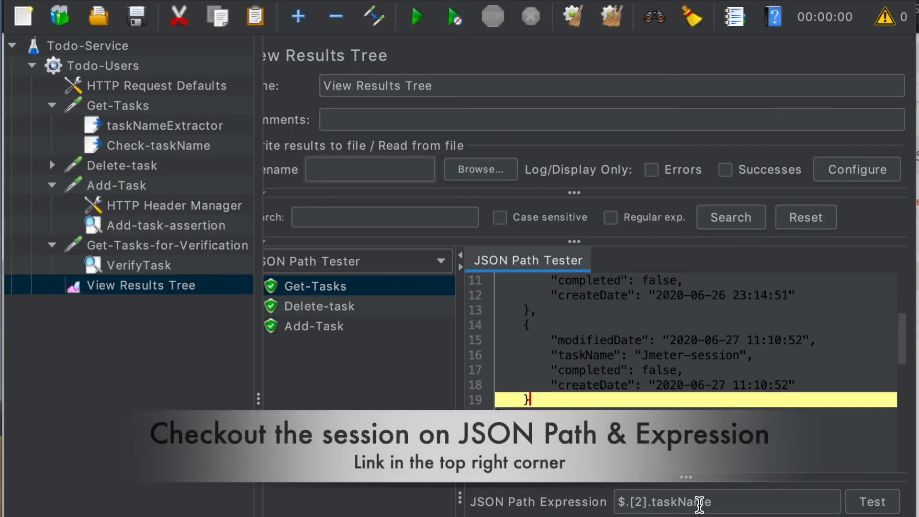
{"action": "double_click", "coordinate": [699, 502]}
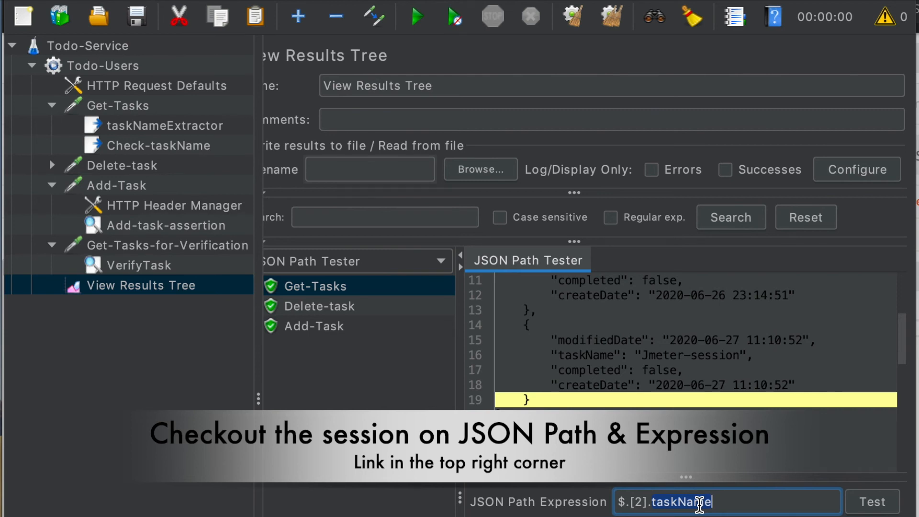
Set VerifyTask's JSON path to $.[3].taskName and its expected value to ${taskName}.
{"action": "left_click", "coordinate": [139, 265]}
{"action": "left_click", "coordinate": [477, 156]}
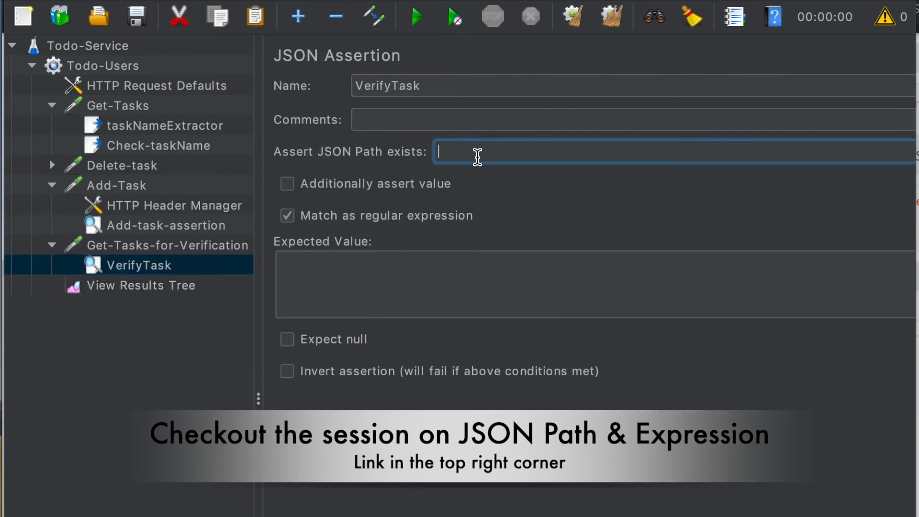
{"action": "type", "text": "$.[]"}
{"action": "key", "text": "Left"}
{"action": "left_click", "coordinate": [386, 265]}
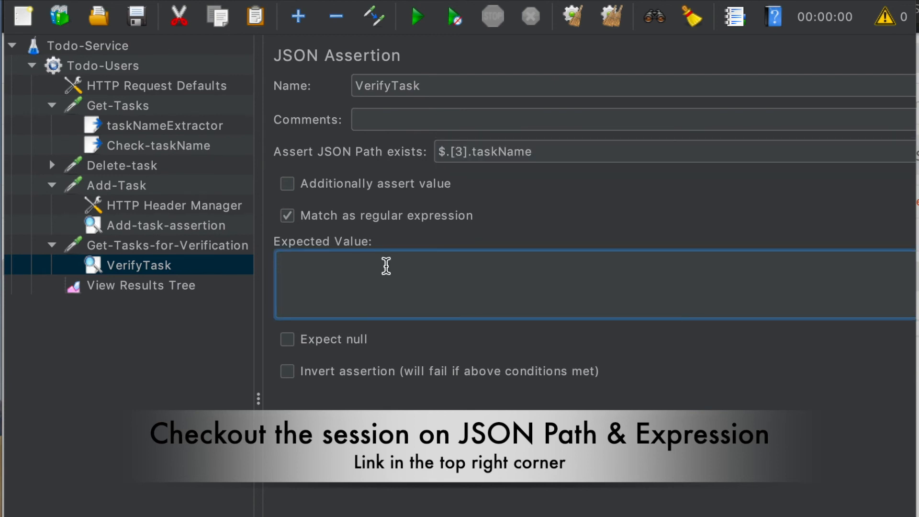
{"action": "type", "text": "${}"}
{"action": "type", "text": "taskName"}
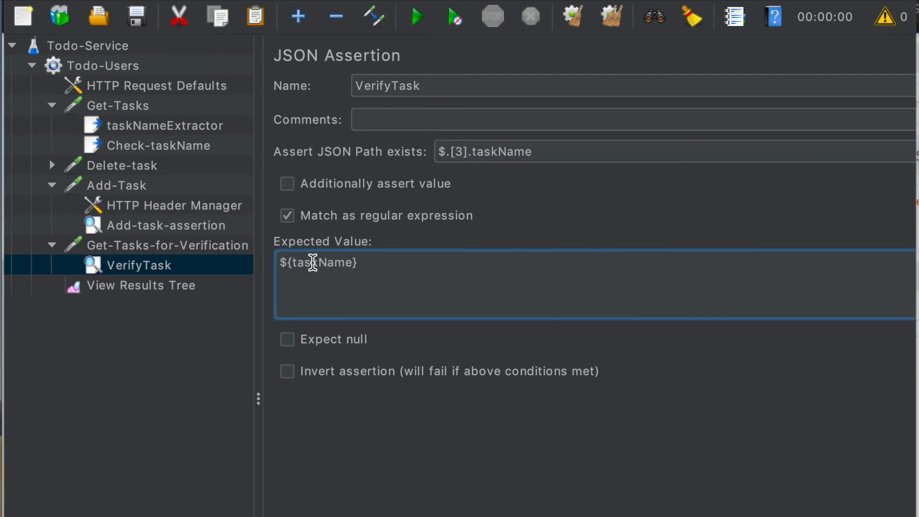
Check taskNameExtractor's variable name against VerifyTask's expected value and review the tasks listed in the Get-Tasks response.
{"action": "left_click", "coordinate": [149, 129]}
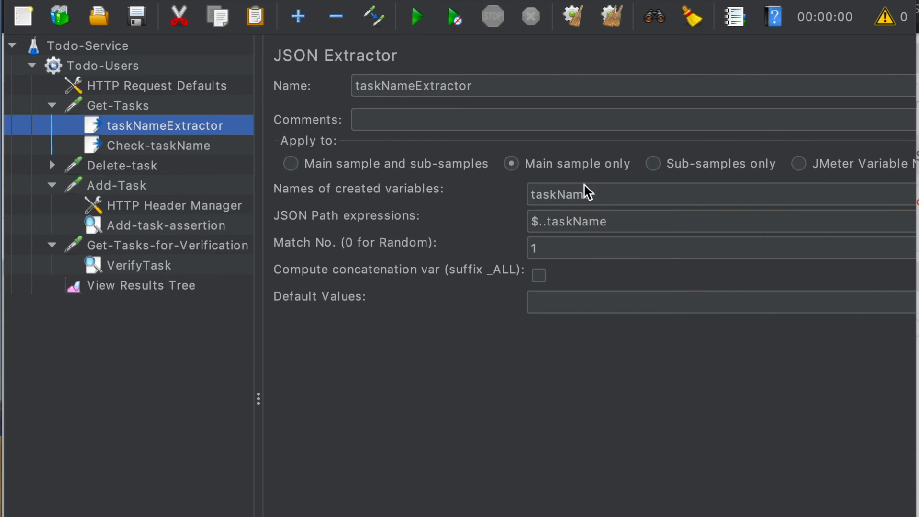
{"action": "left_click", "coordinate": [165, 266]}
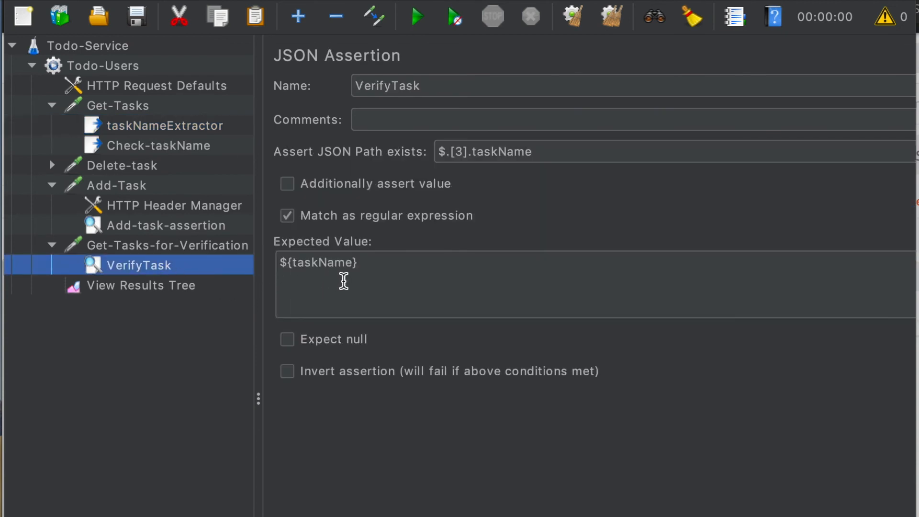
{"action": "left_click", "coordinate": [154, 285]}
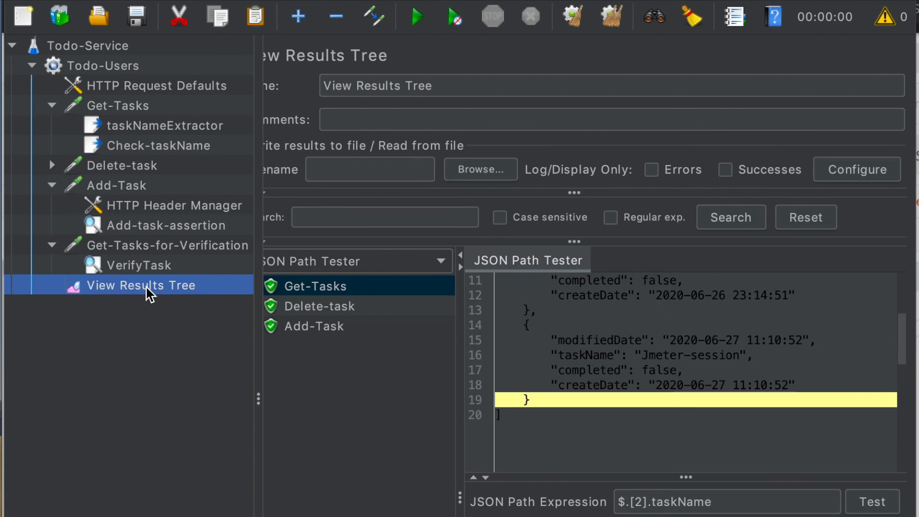
{"action": "left_click", "coordinate": [636, 453]}
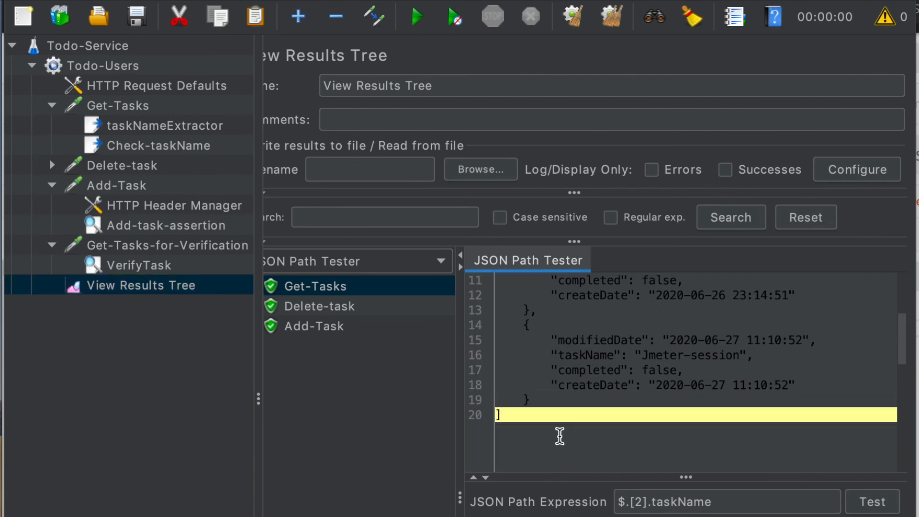
Save the test plan and clear all earlier results.
{"action": "left_click", "coordinate": [138, 18]}
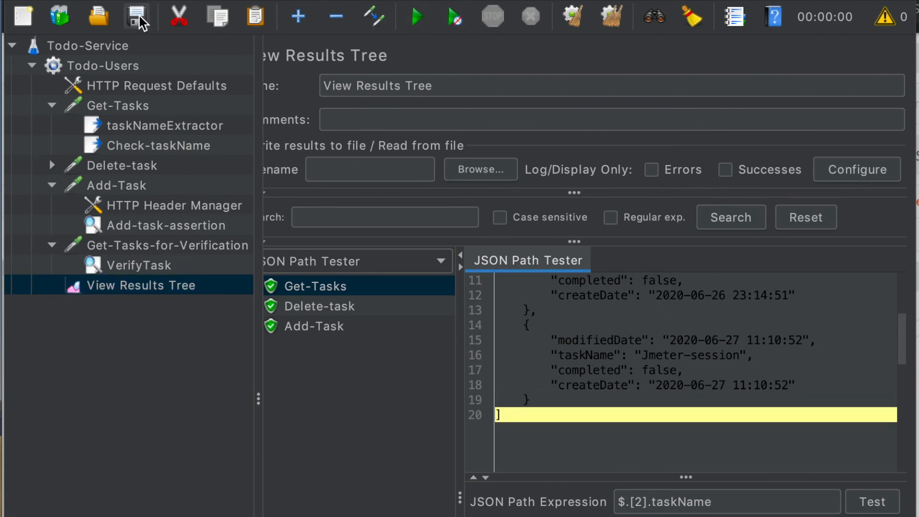
{"action": "left_click", "coordinate": [611, 18]}
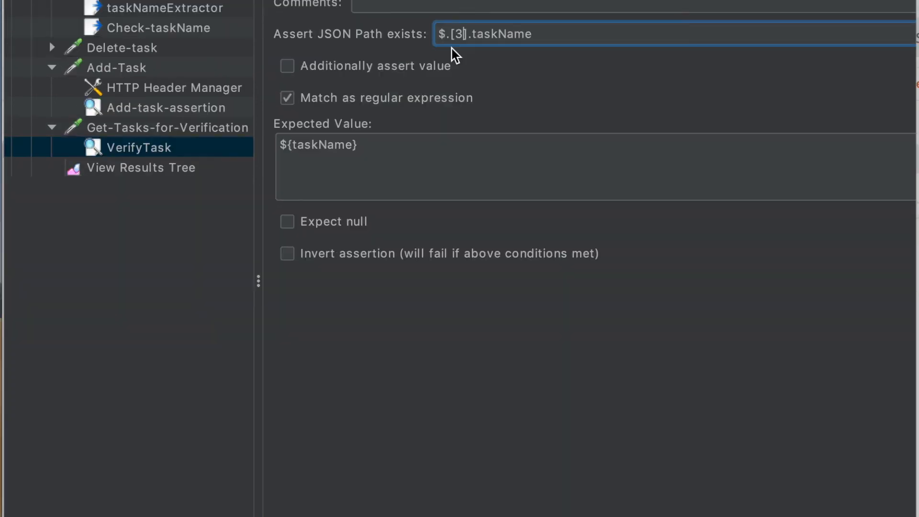
Change VerifyTask's JSON path to $.[2].taskName and view the run's results in View Results Tree.
{"action": "key", "text": "BackSpace"}
{"action": "type", "text": "2"}
{"action": "left_click", "coordinate": [141, 167]}
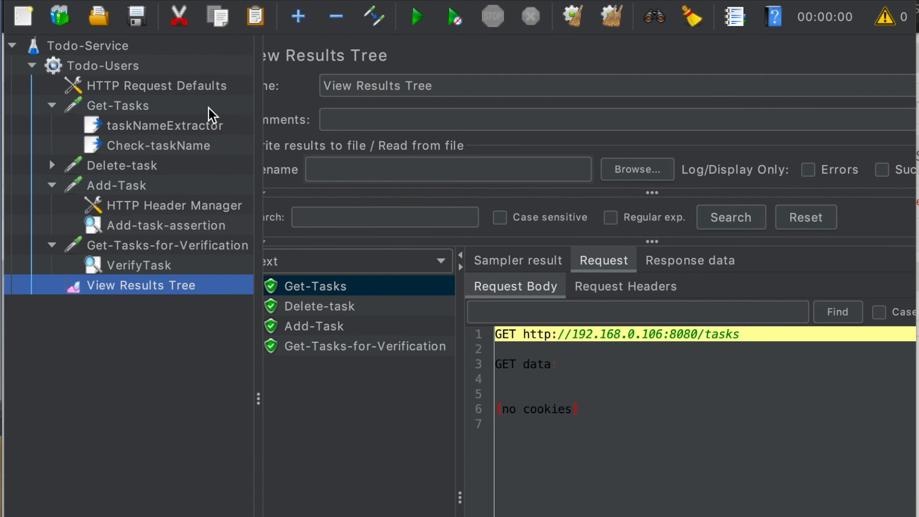
Set Todo-Users to 20 threads, a 2-second ramp-up and 2 loops, and run the test plan with View Results Tree open.
{"action": "left_click", "coordinate": [114, 65]}
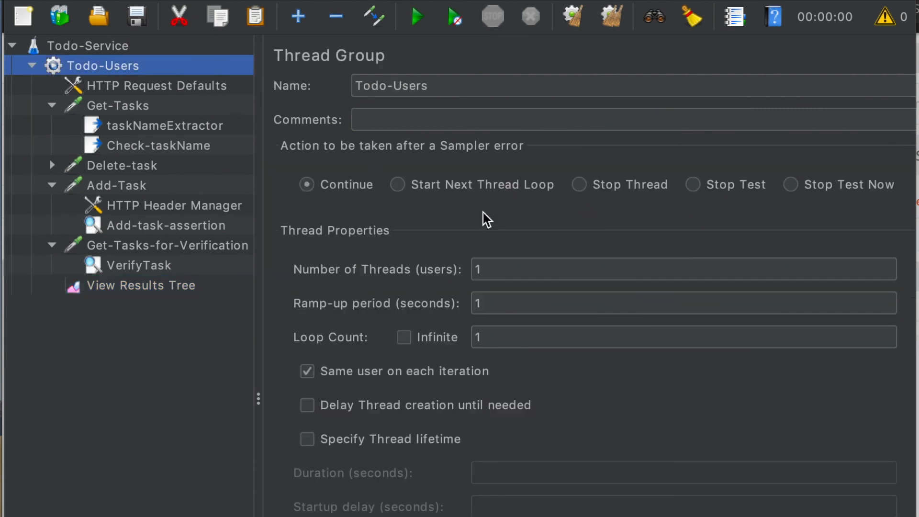
{"action": "left_click", "coordinate": [519, 271]}
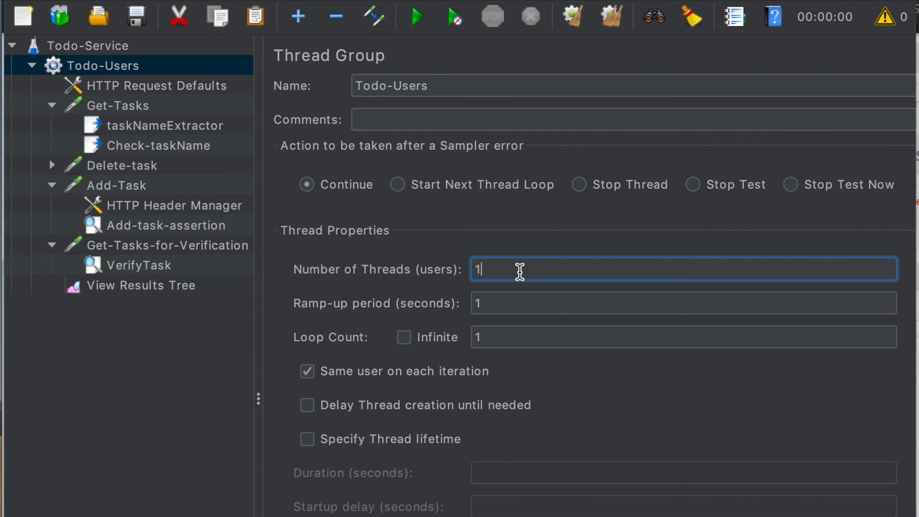
{"action": "key", "text": "BackSpace"}
{"action": "type", "text": "20"}
{"action": "left_click", "coordinate": [499, 307]}
{"action": "type", "text": "2"}
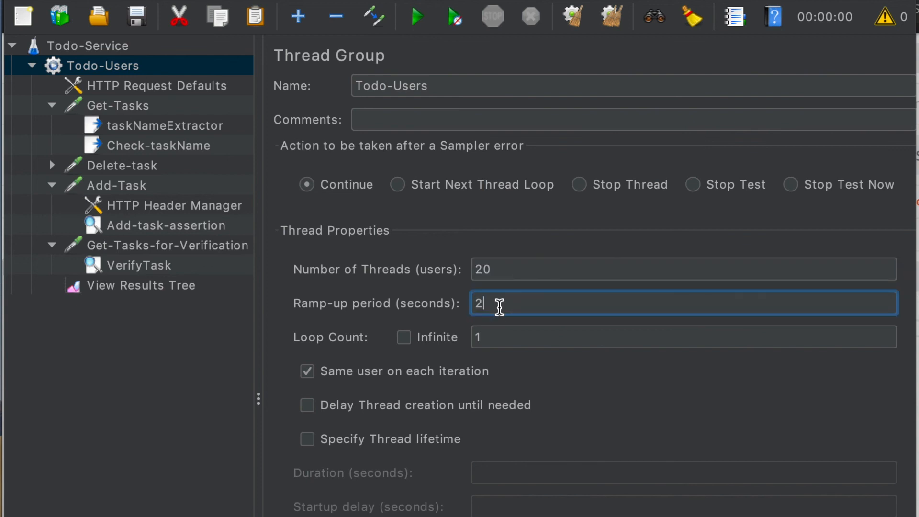
{"action": "left_click", "coordinate": [505, 339]}
{"action": "type", "text": "2"}
{"action": "left_click", "coordinate": [419, 18]}
{"action": "left_click", "coordinate": [139, 285]}
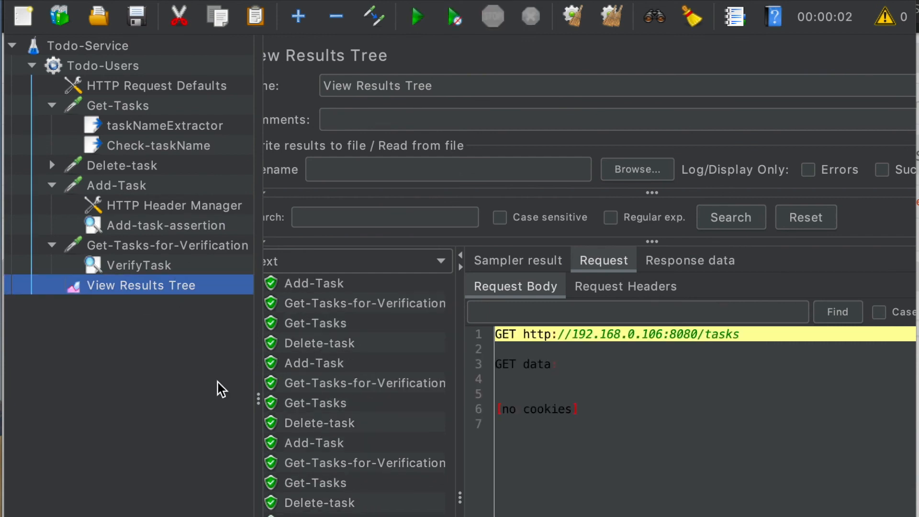
Add a Summary Report listener to Todo-Users and rerun the test plan to fill it.
{"action": "right_click", "coordinate": [105, 65]}
{"action": "mouse_move", "coordinate": [200, 81]}
{"action": "mouse_move", "coordinate": [398, 84]}
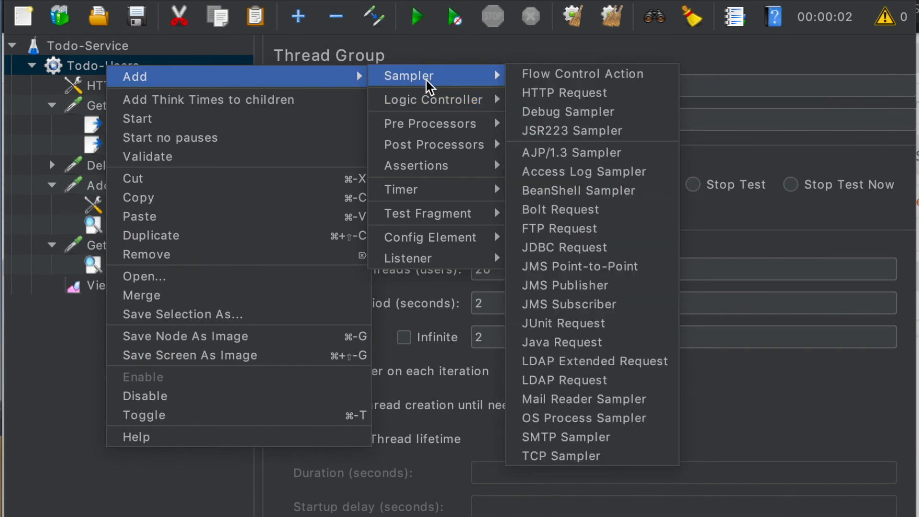
{"action": "mouse_move", "coordinate": [436, 259]}
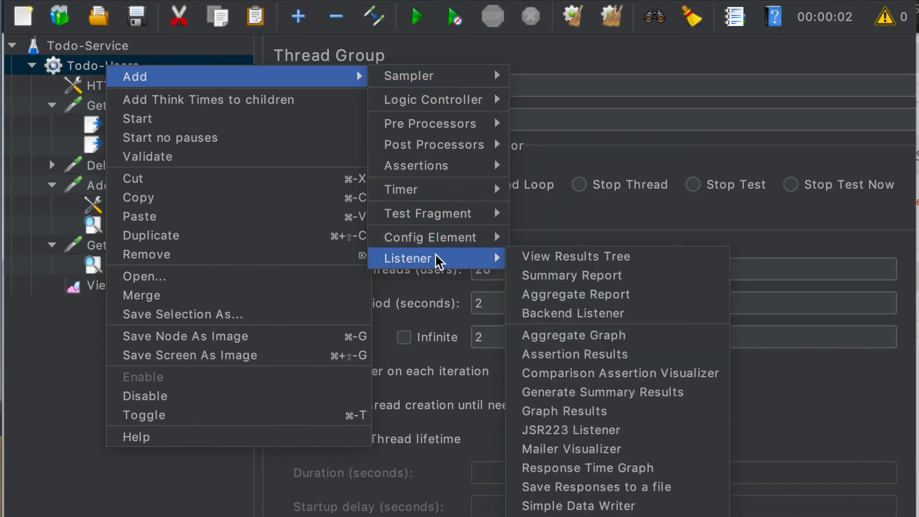
{"action": "left_click", "coordinate": [566, 278]}
{"action": "left_click", "coordinate": [420, 17]}
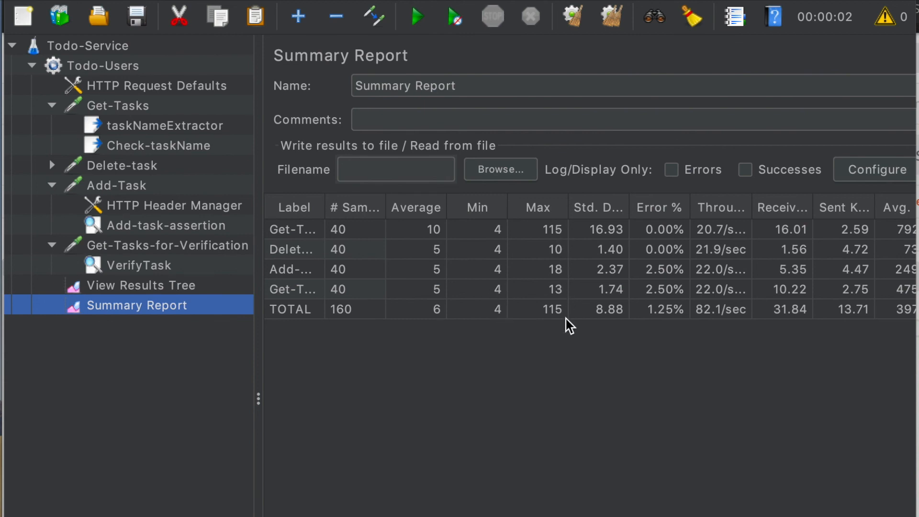
Add a Size Assertion to Get-Tasks-for-Verification that tests the Response Body with the = comparison, leaving the size empty.
{"action": "right_click", "coordinate": [138, 264]}
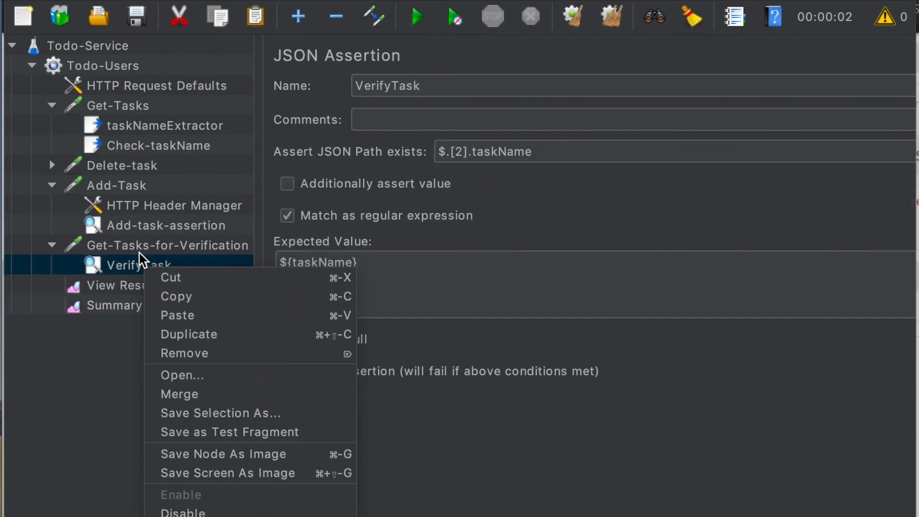
{"action": "left_click", "coordinate": [137, 247]}
{"action": "right_click", "coordinate": [138, 247]}
{"action": "mouse_move", "coordinate": [163, 257]}
{"action": "mouse_move", "coordinate": [413, 256]}
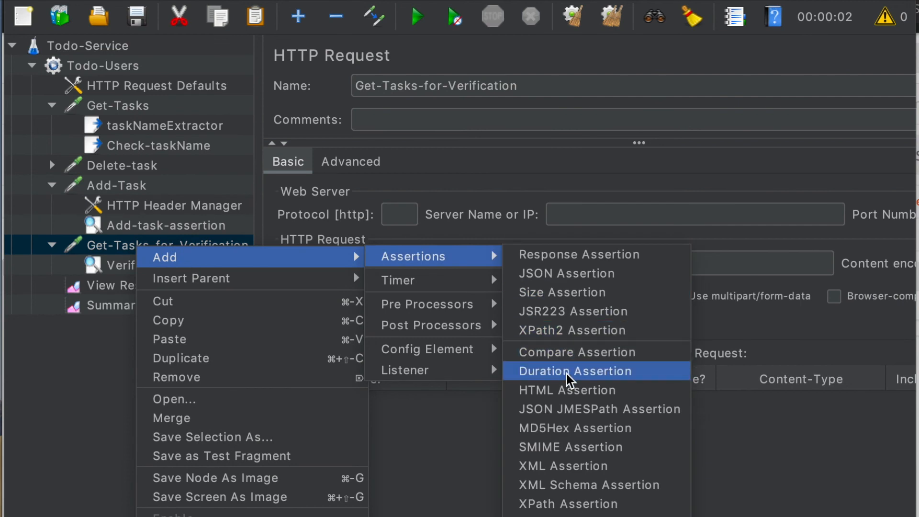
{"action": "left_click", "coordinate": [572, 291]}
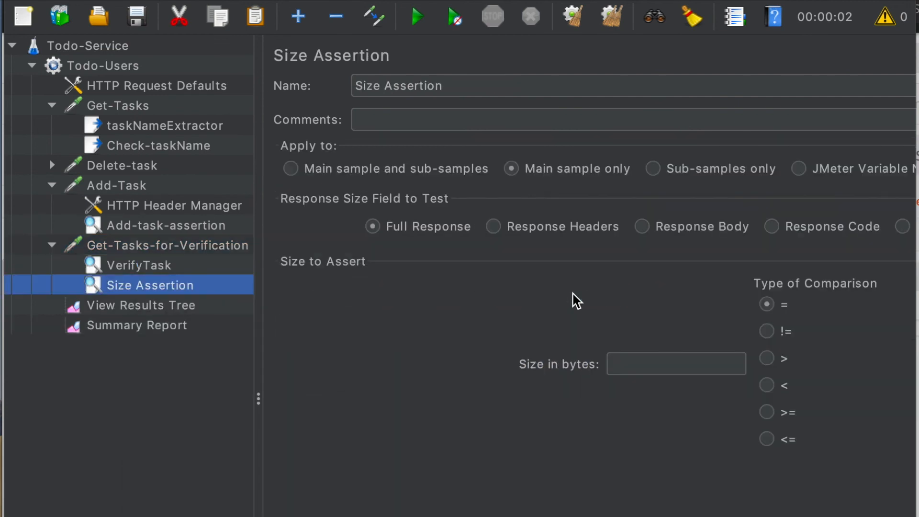
{"action": "left_click", "coordinate": [636, 371]}
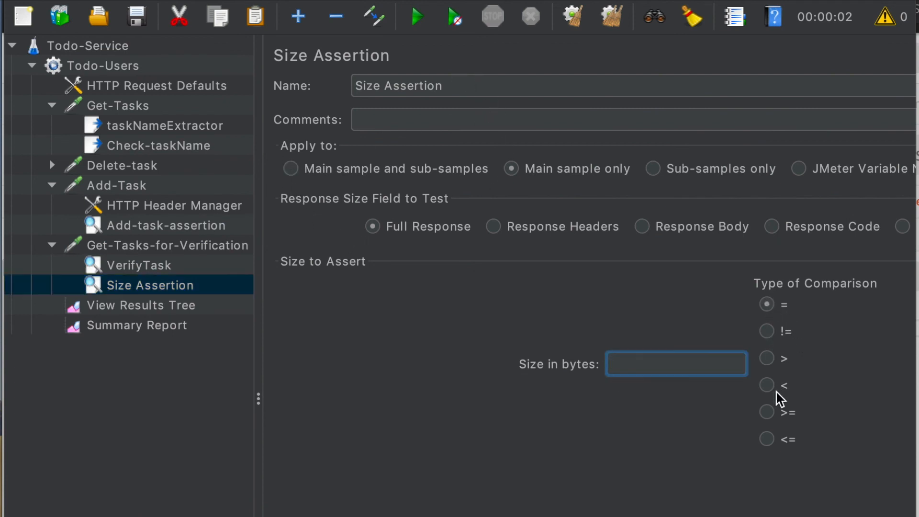
{"action": "left_click", "coordinate": [766, 305]}
{"action": "left_click", "coordinate": [556, 227]}
{"action": "left_click", "coordinate": [704, 230]}
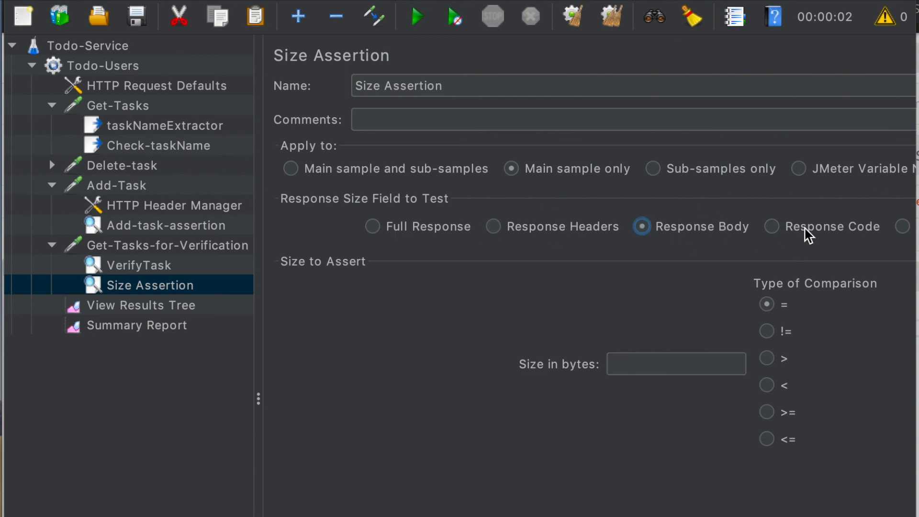
Add a Duration Assertion to the Get-Tasks-for-Verification request.
{"action": "right_click", "coordinate": [136, 245]}
{"action": "mouse_move", "coordinate": [205, 258]}
{"action": "mouse_move", "coordinate": [439, 261]}
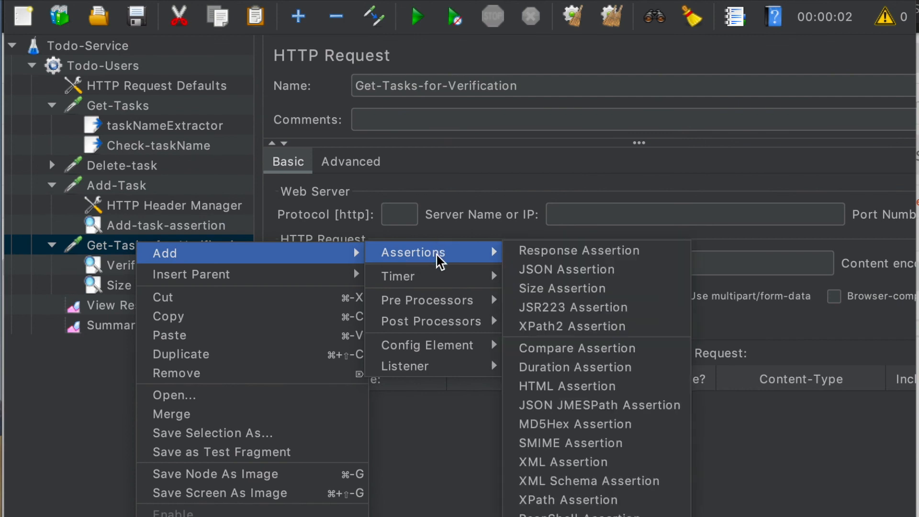
{"action": "left_click", "coordinate": [579, 368]}
{"action": "left_click", "coordinate": [486, 220]}
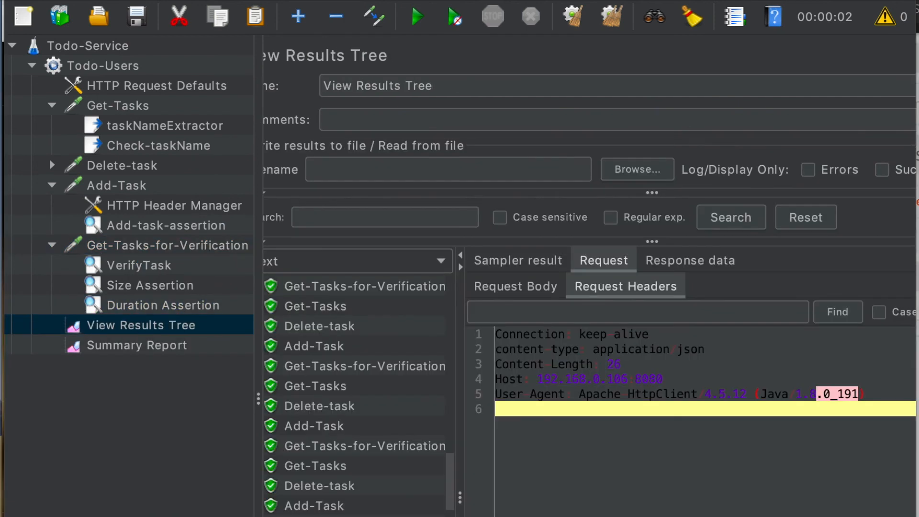